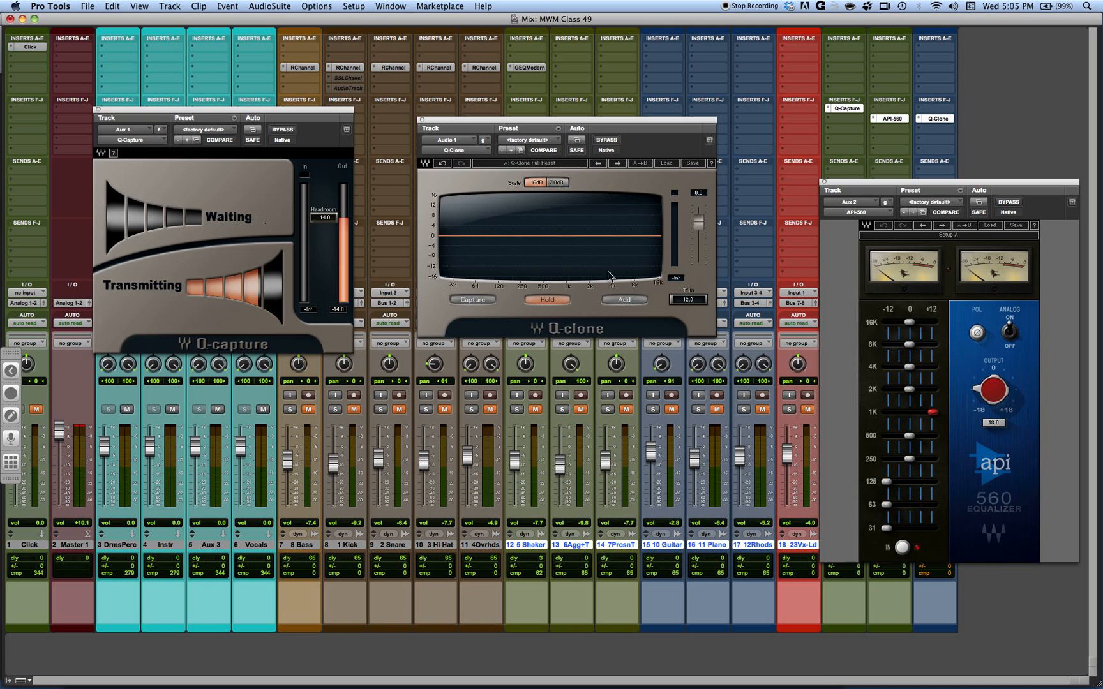
- Review the hardware I/O options available for an insert on the lead vocal track
click(784, 69)
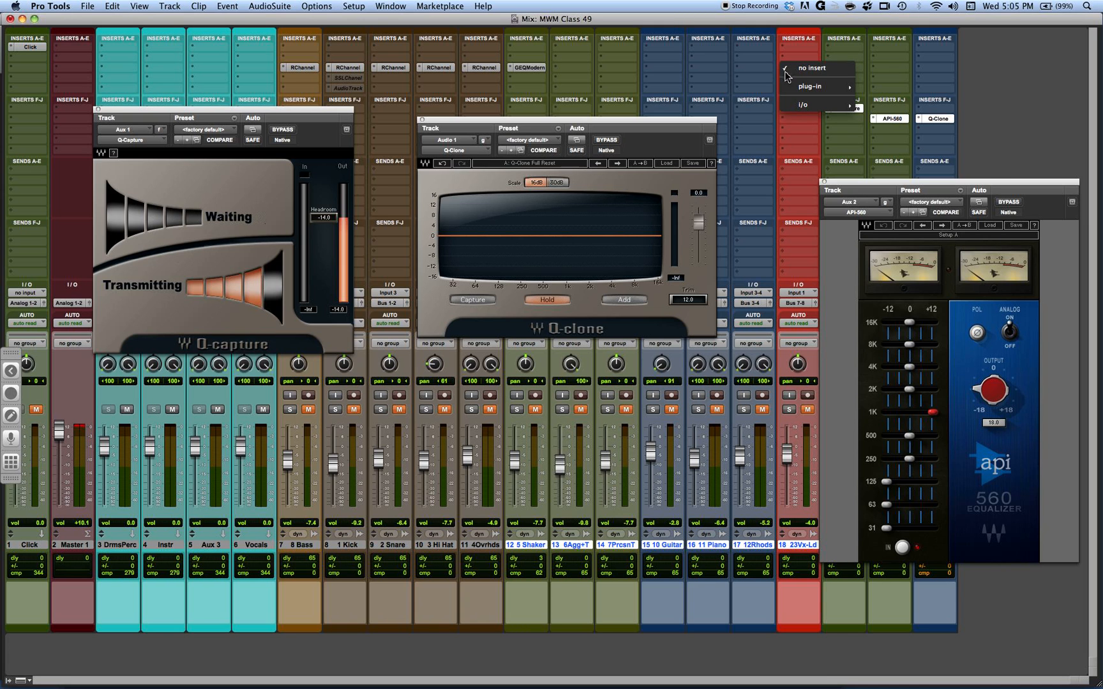
mouse_move(795, 87)
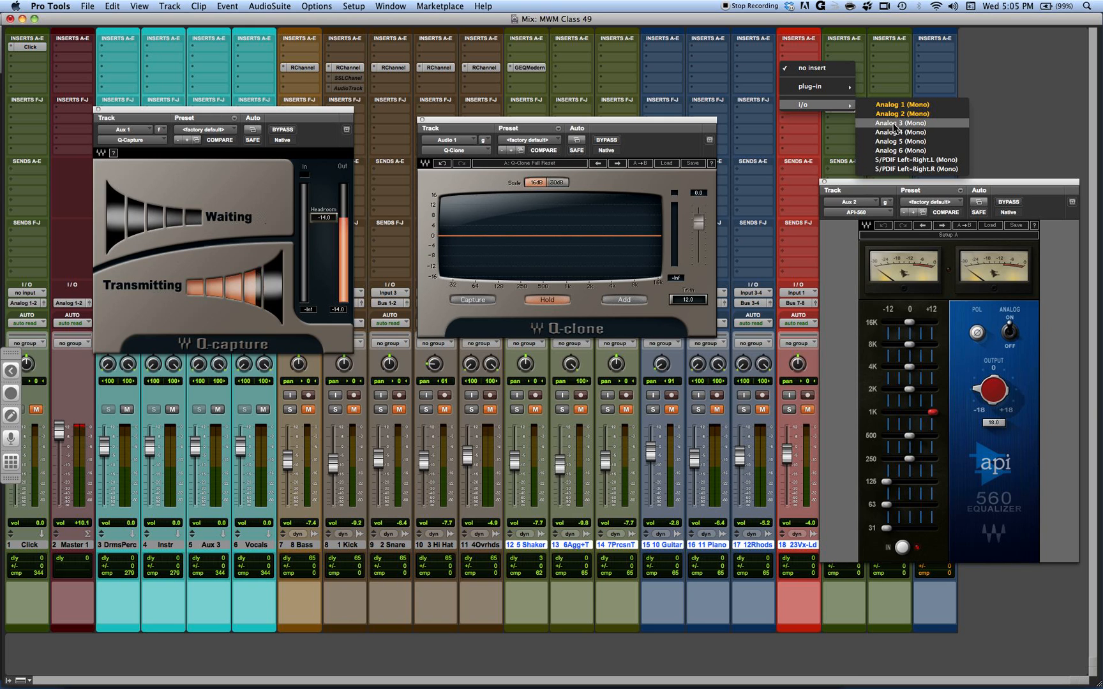
click(814, 119)
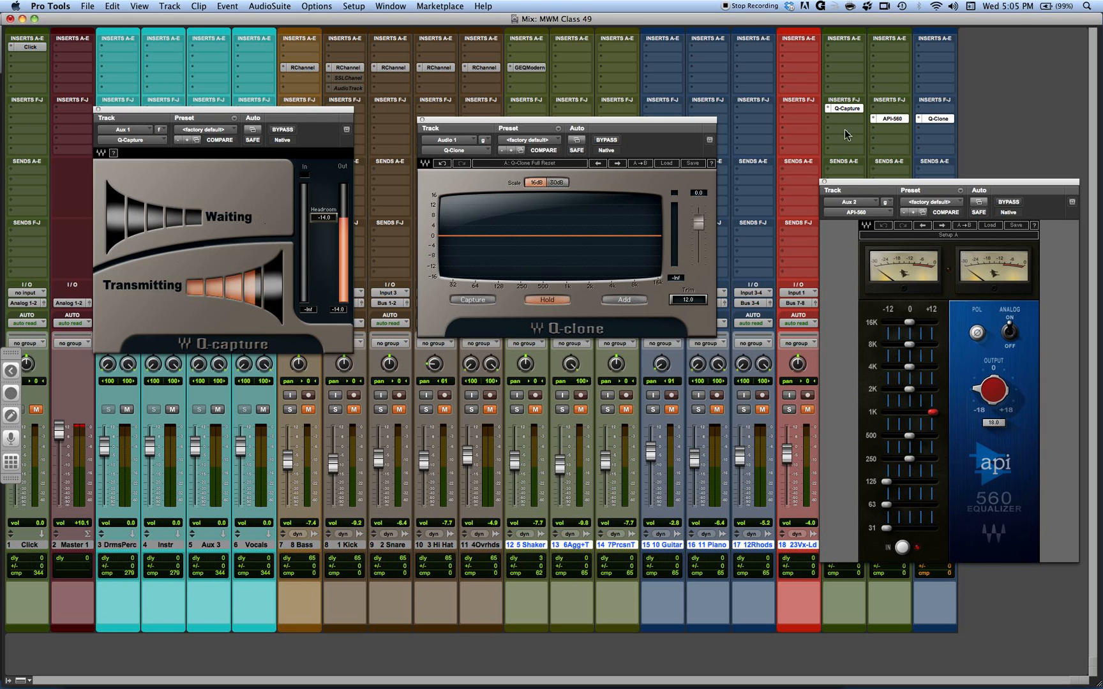
- Lower the Aux 1 fader to about -19.5 dB and route its output to Analog 1-2
drag(853, 183, 797, 234)
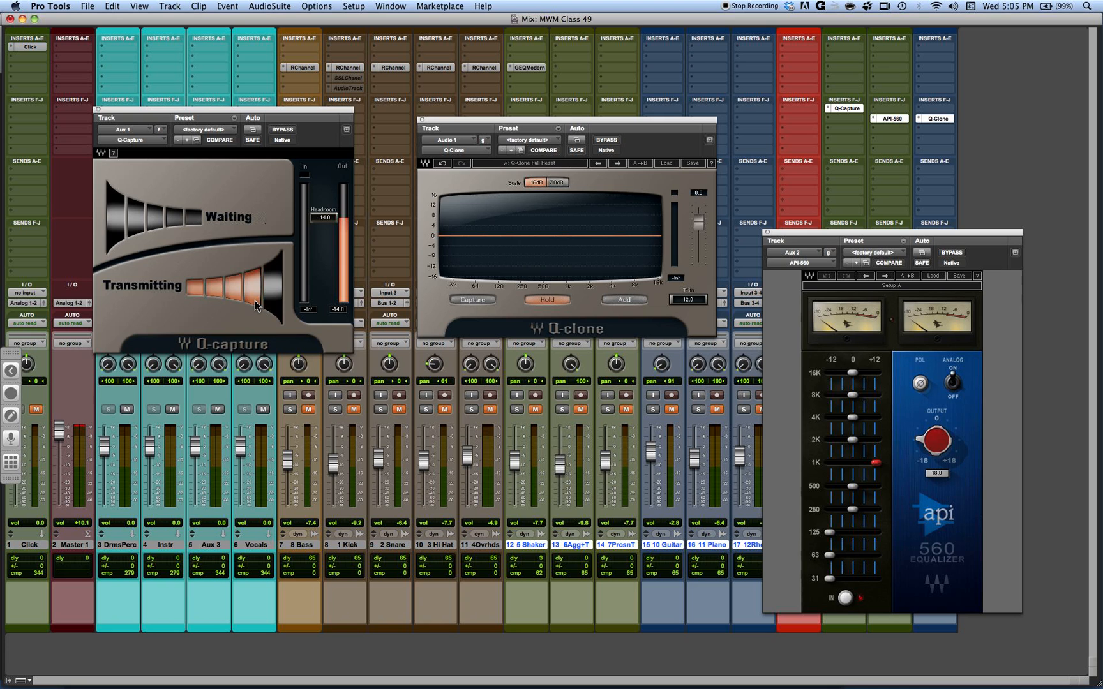
drag(828, 235, 986, 137)
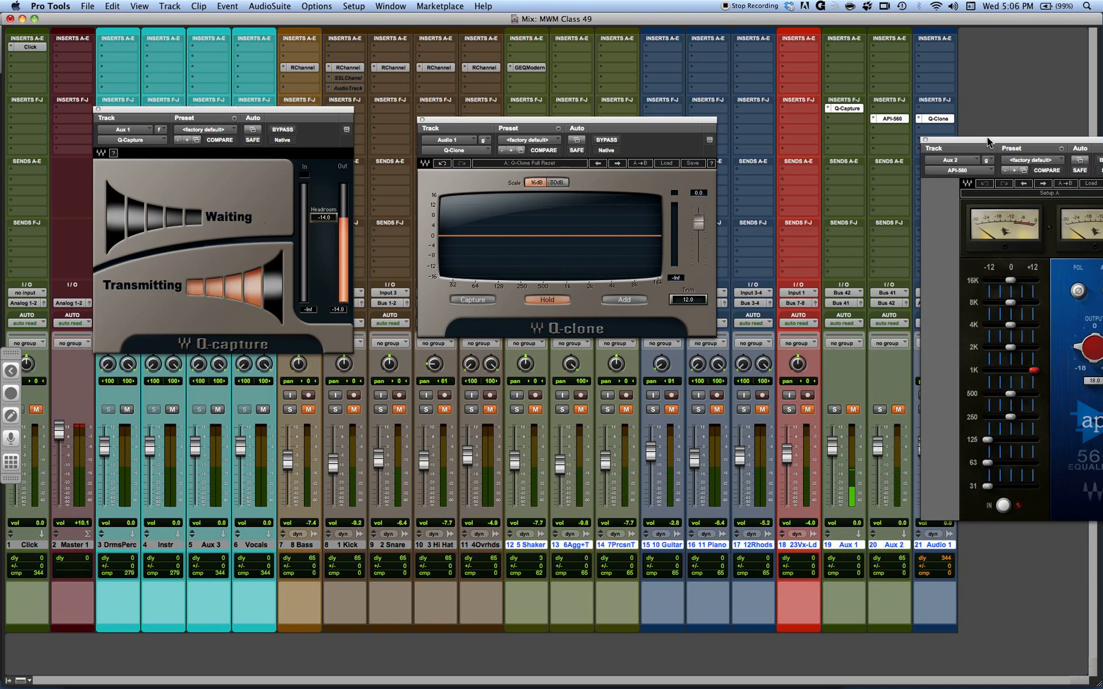
drag(832, 444, 833, 469)
click(844, 302)
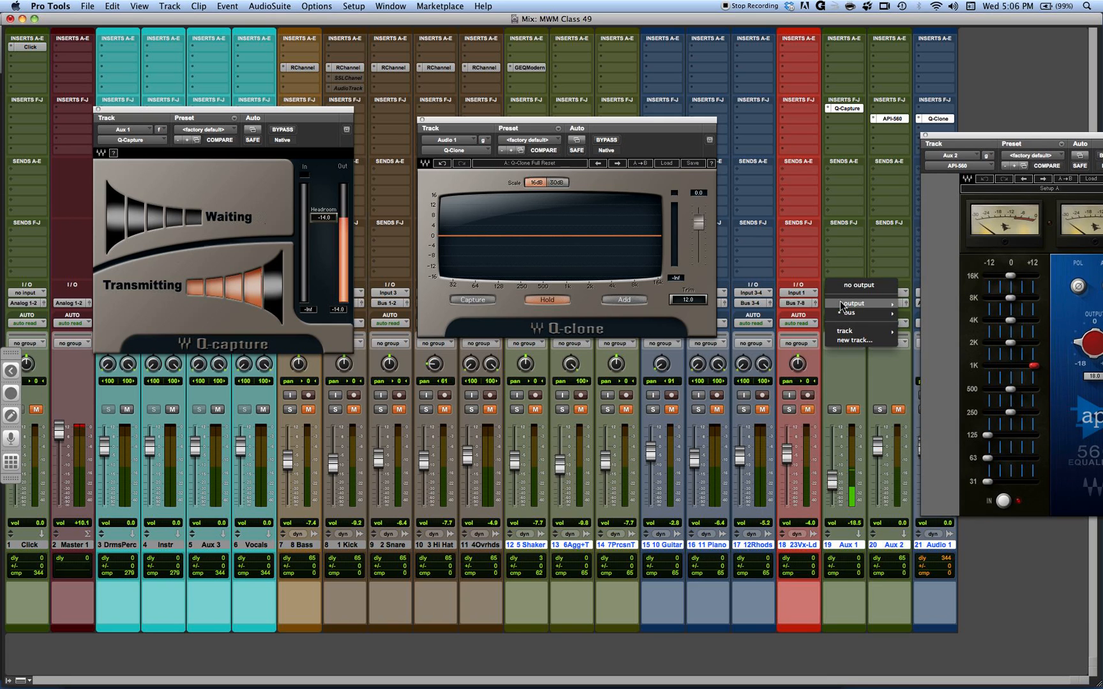
mouse_move(845, 305)
click(771, 304)
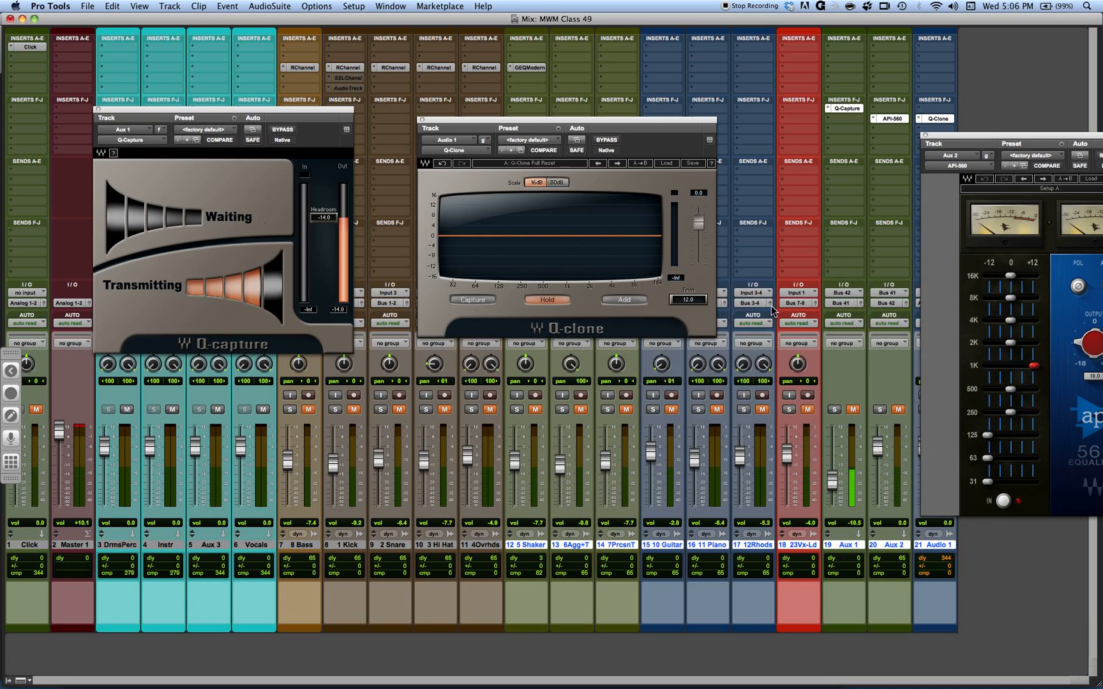
- Audition Aux 1's test tone through the main outputs, raising its fader to about -15.8 dB, and mute it again
click(853, 410)
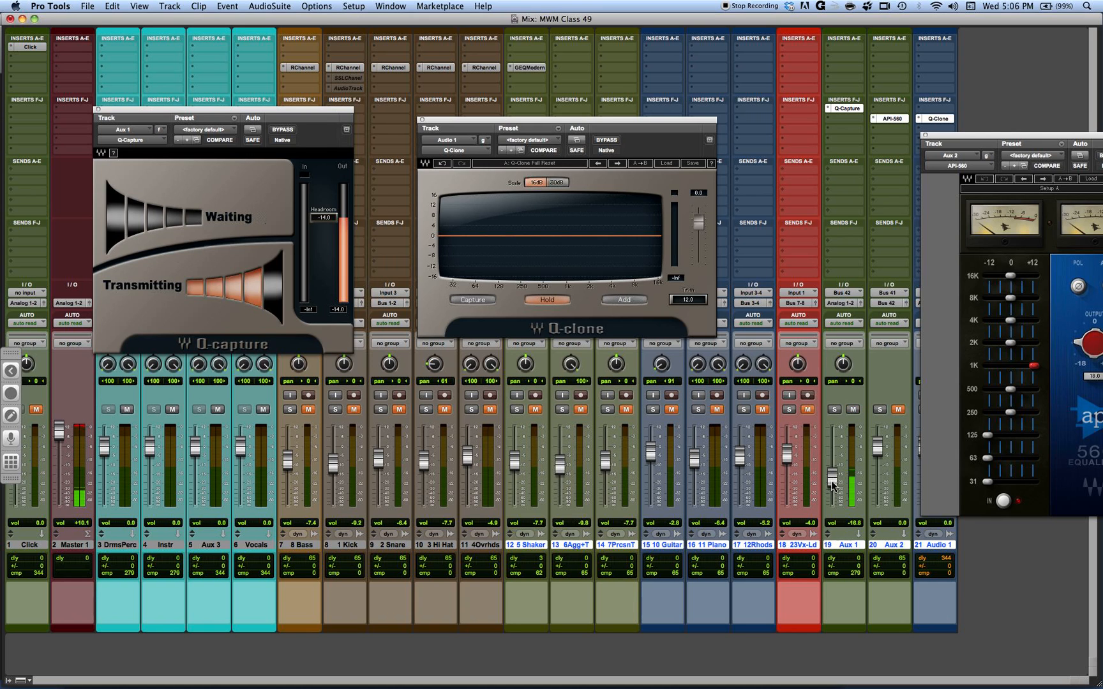
drag(832, 488, 832, 483)
click(853, 414)
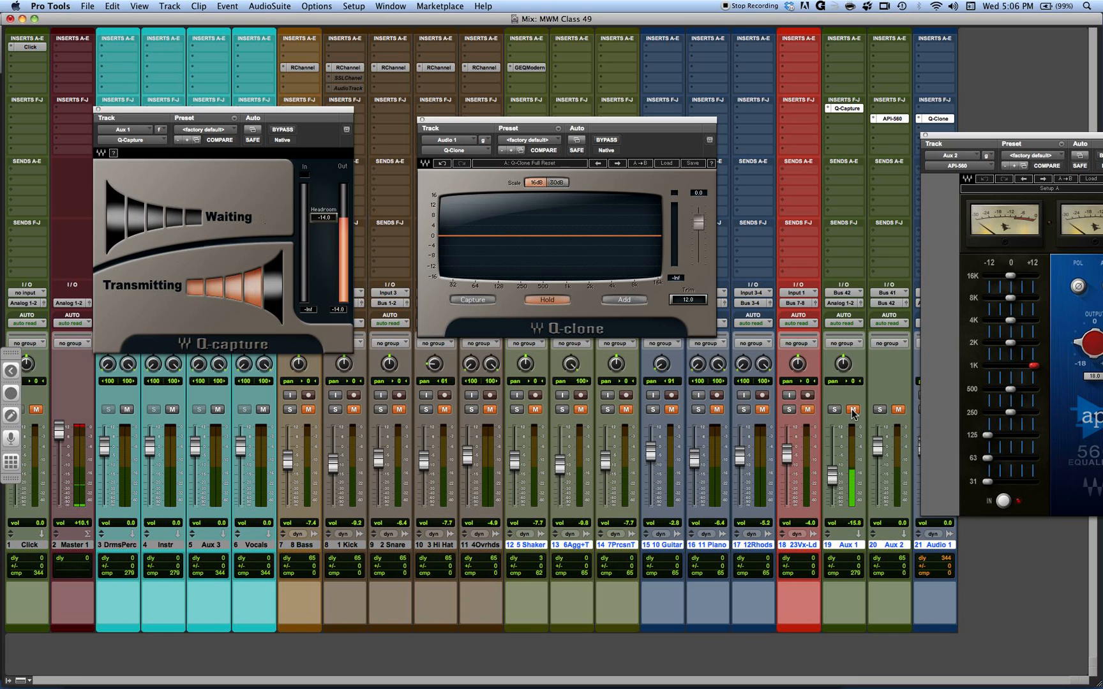
- Reset the Aux 1 fader to 0.0 dB and route its output back to Bus 41
alt+click(834, 474)
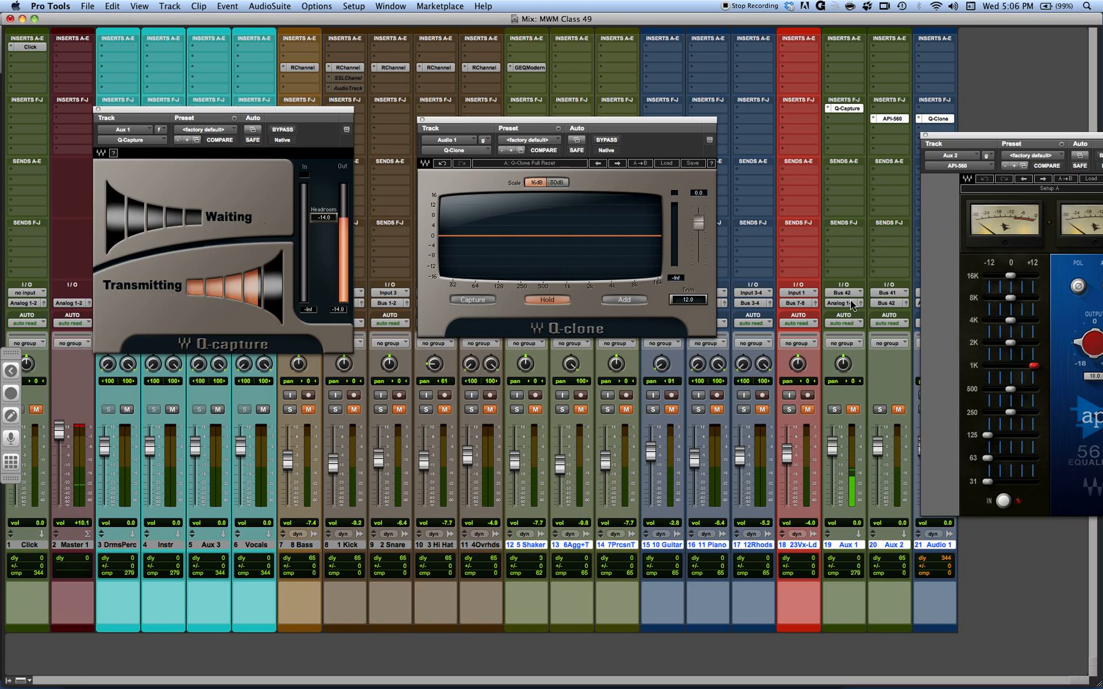
click(852, 305)
mouse_move(855, 313)
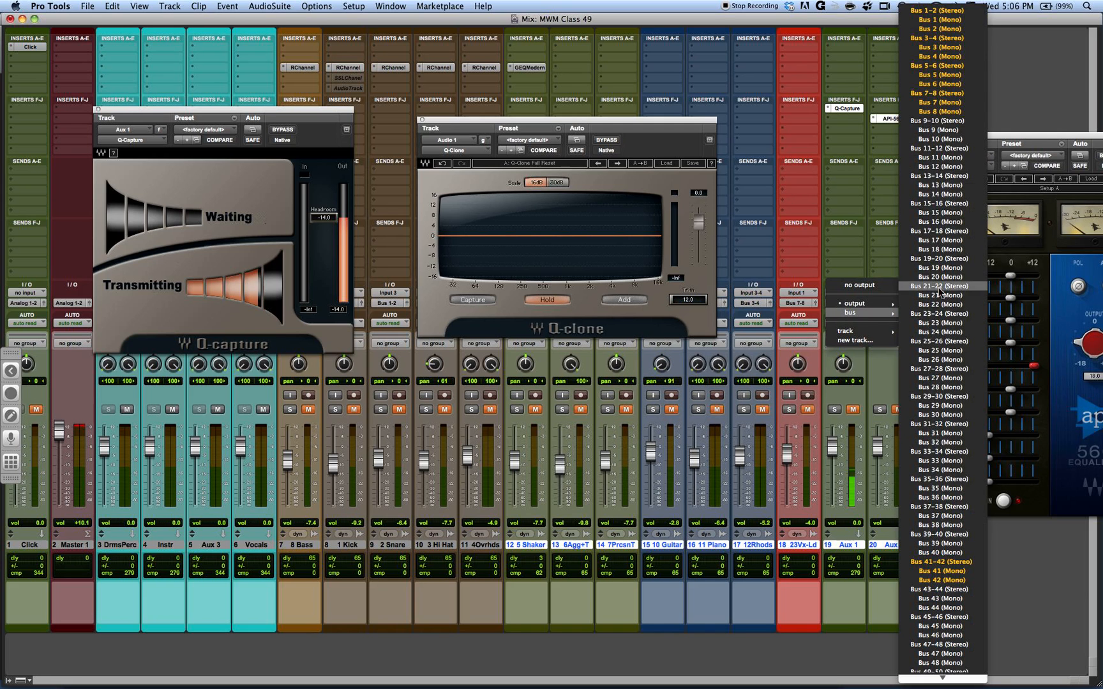
click(937, 571)
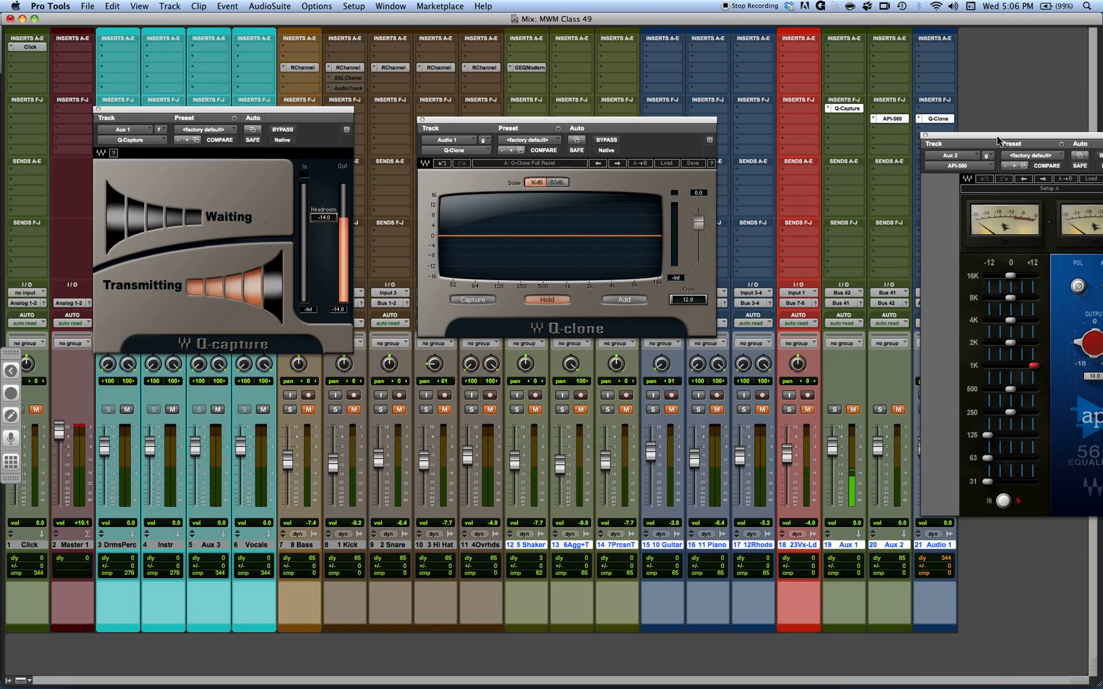
- On the API-560, cut 16K to -12 and 8K to about -6, and slightly raise the 2K and 125 bands
drag(998, 140, 993, 162)
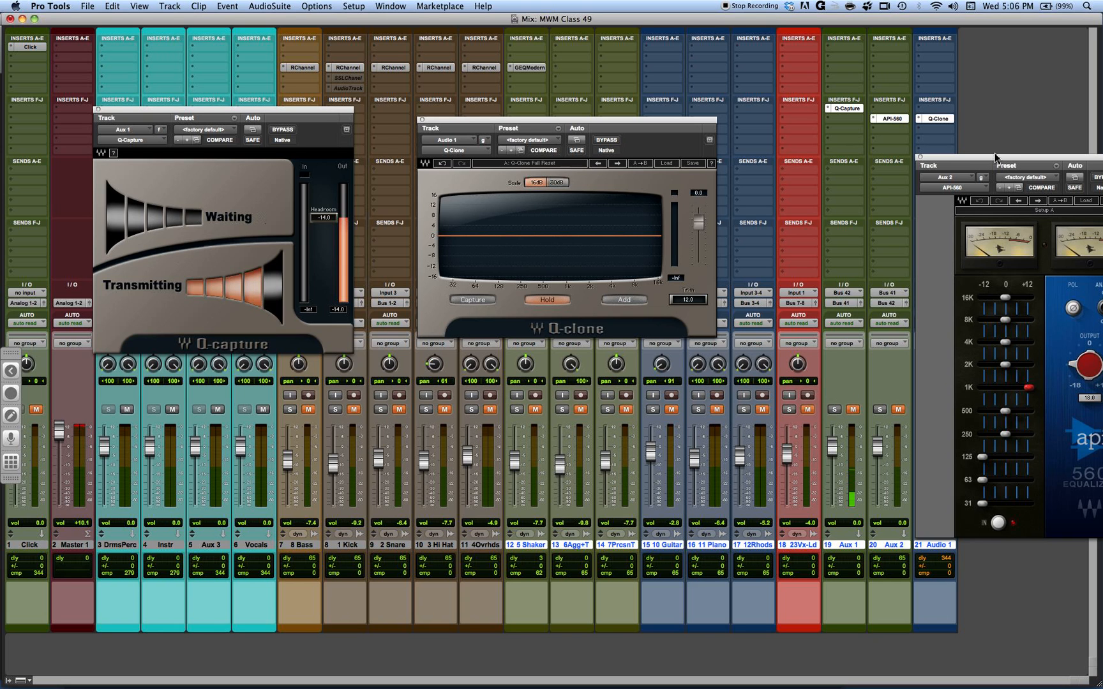
drag(996, 159, 982, 158)
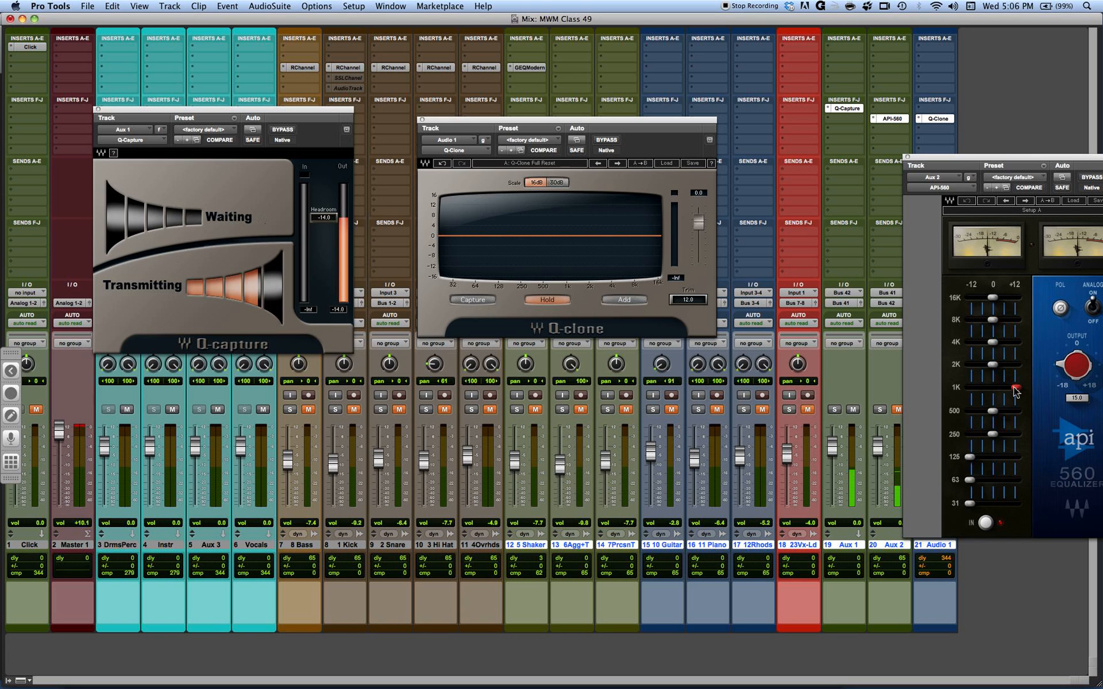
drag(991, 297, 981, 319)
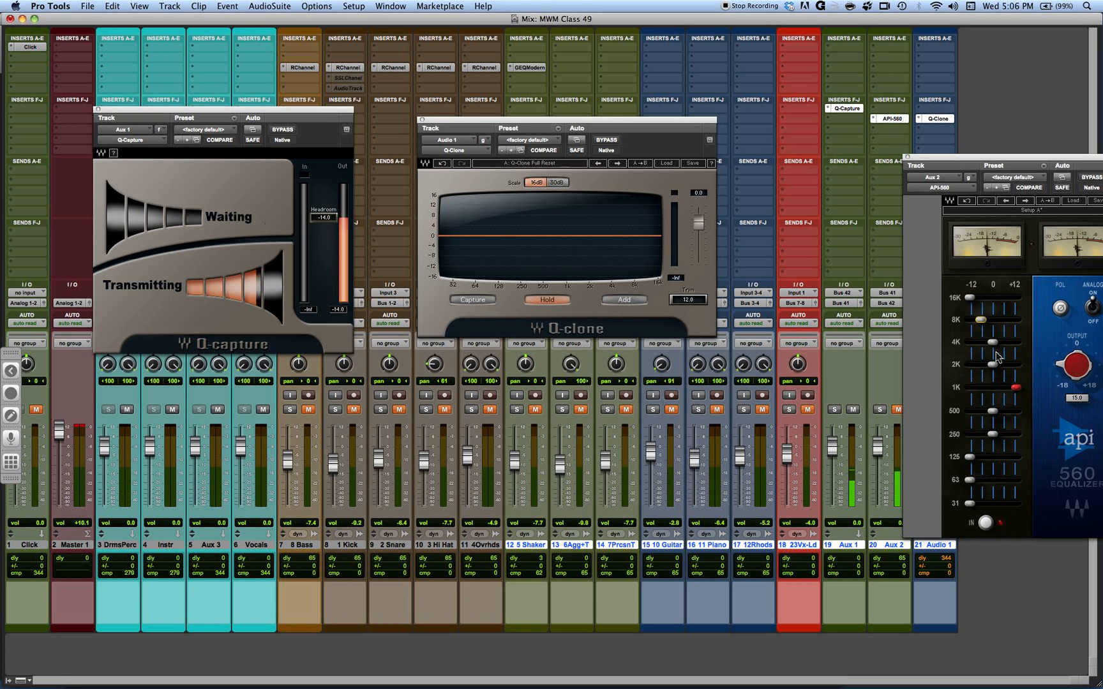
drag(993, 364, 997, 364)
drag(974, 458, 975, 457)
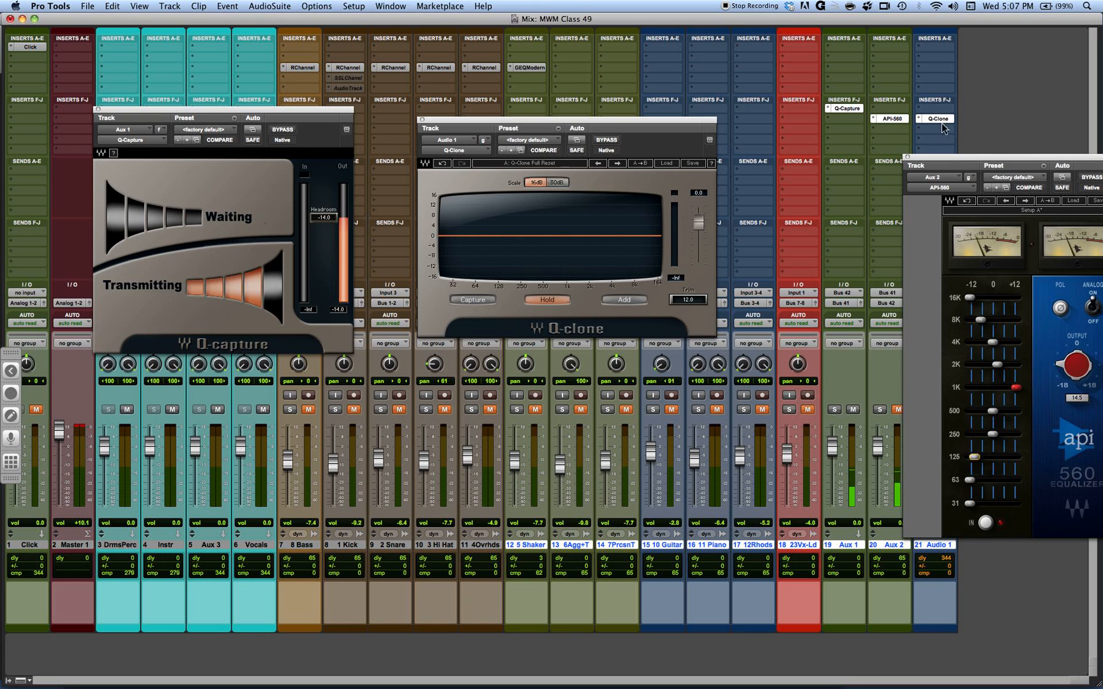
- Unmute Aux 2 to send the API-560 signal back to Q-Capture
drag(943, 153, 1006, 147)
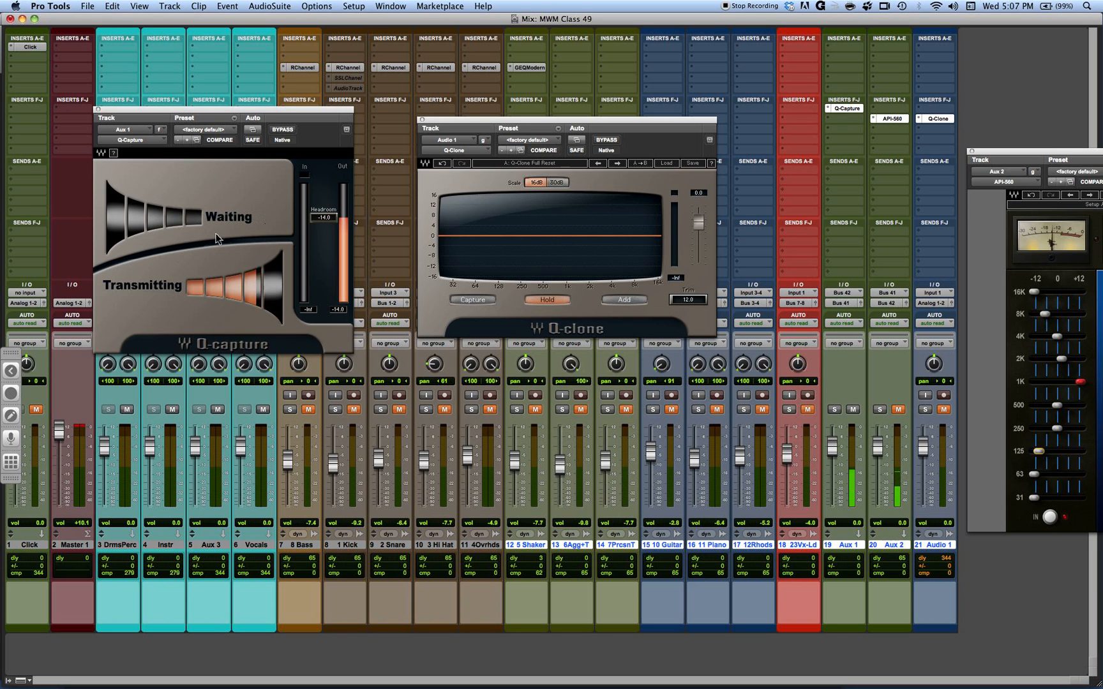
click(897, 411)
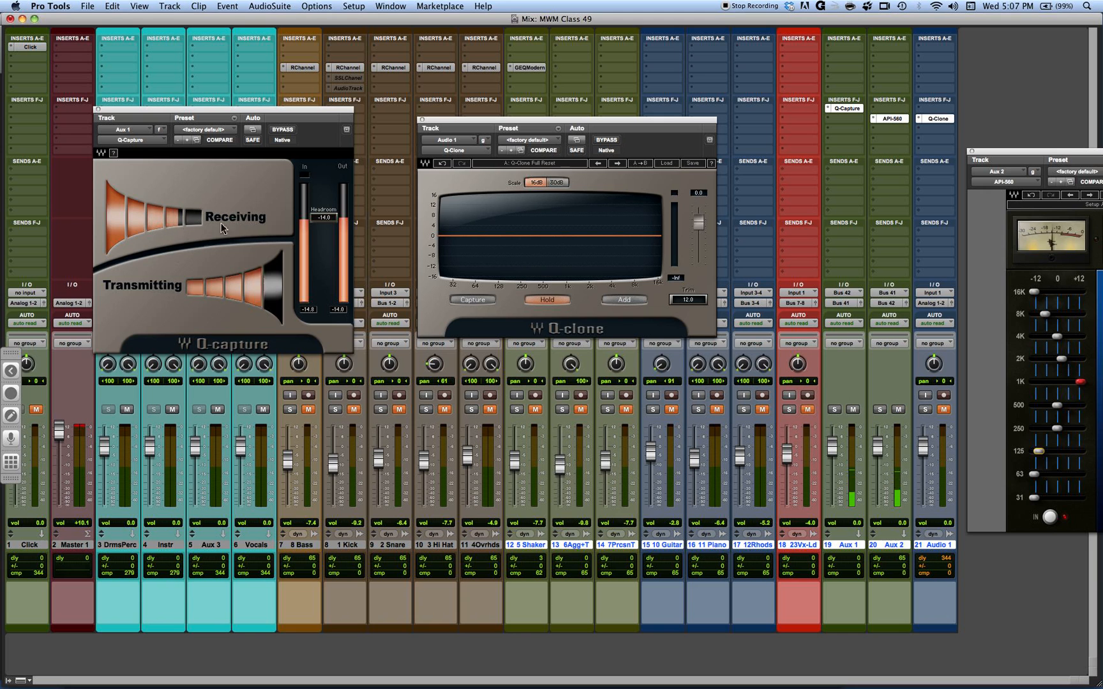
- Bypass the API-560 on Aux 2 briefly and re-enable it while monitoring Q-Capture
drag(1011, 150, 906, 151)
click(1052, 171)
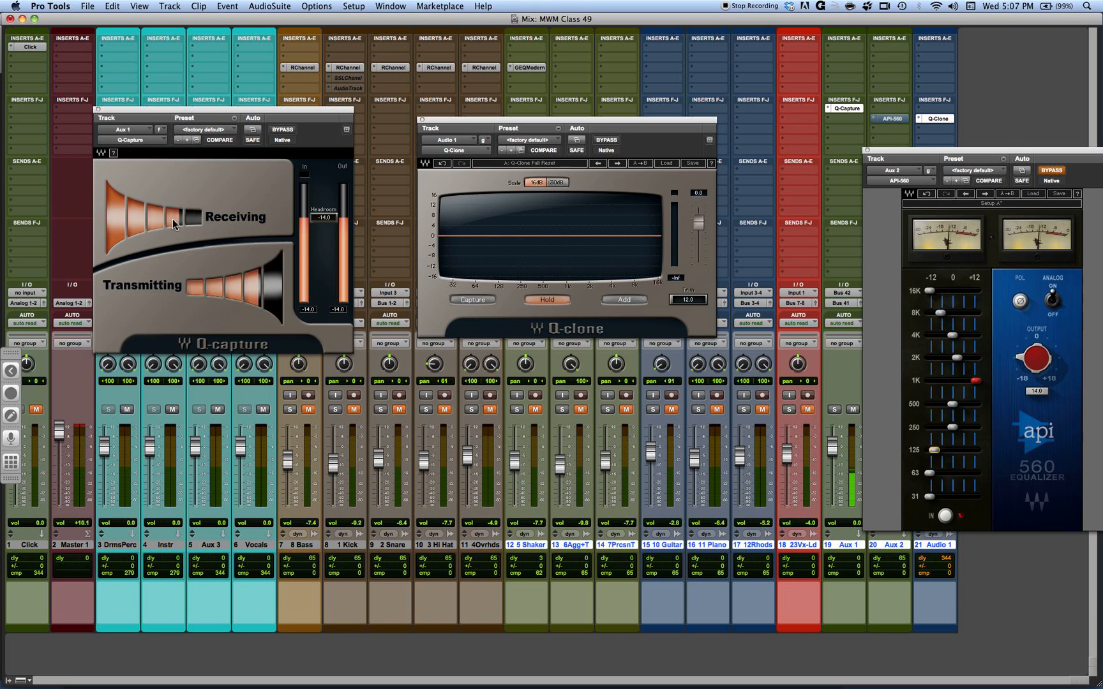
click(1053, 173)
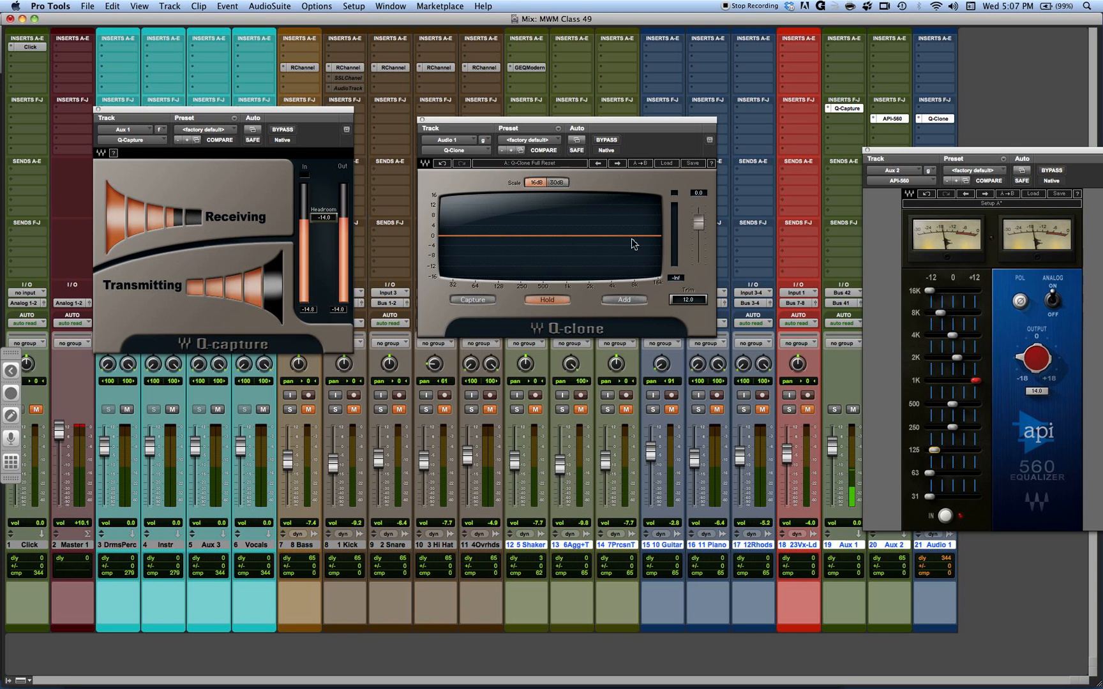
- Restore the Aux 2 signal by unmuting it and start capturing the API-560's curve in Q-Clone
drag(955, 150, 1028, 122)
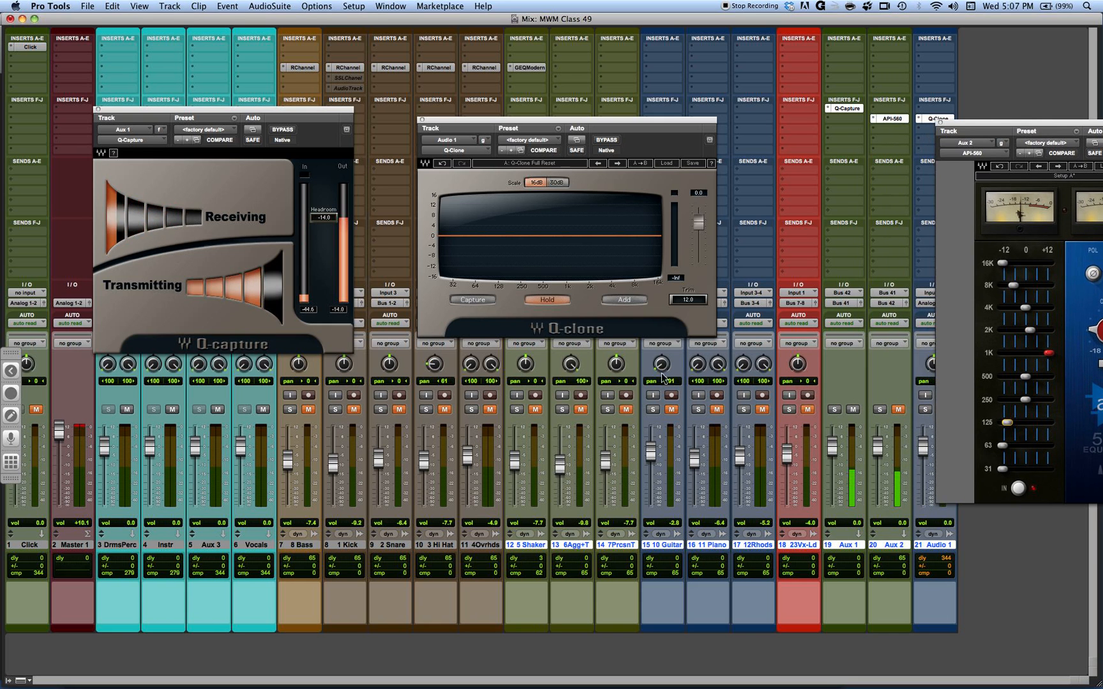
click(899, 409)
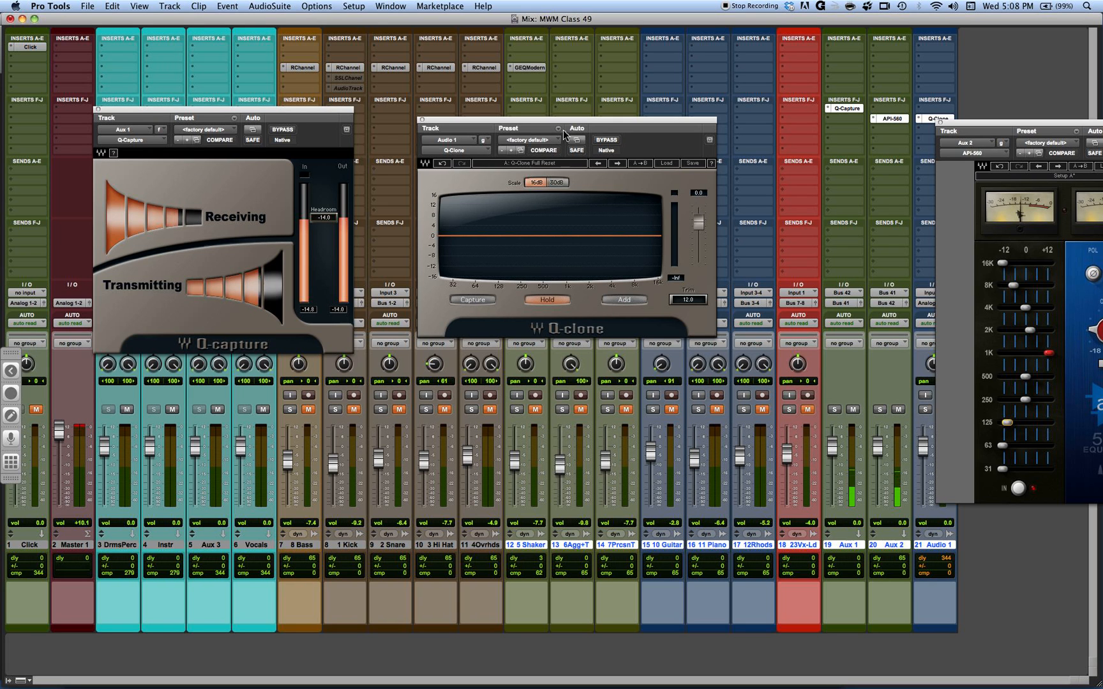
drag(555, 119, 541, 103)
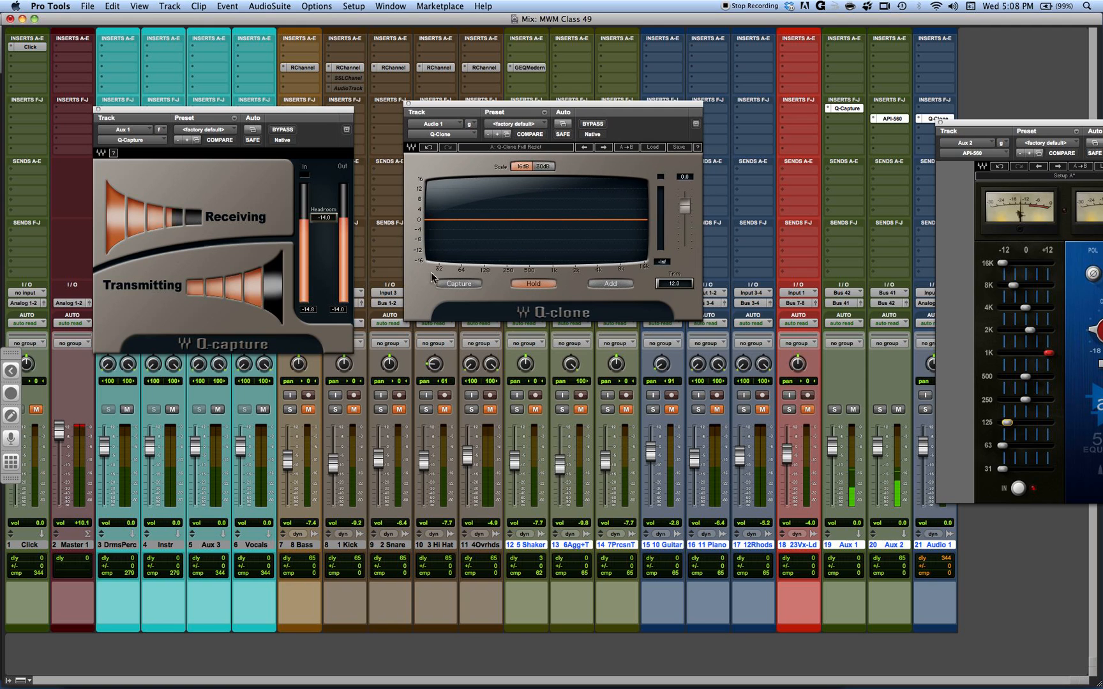
click(463, 285)
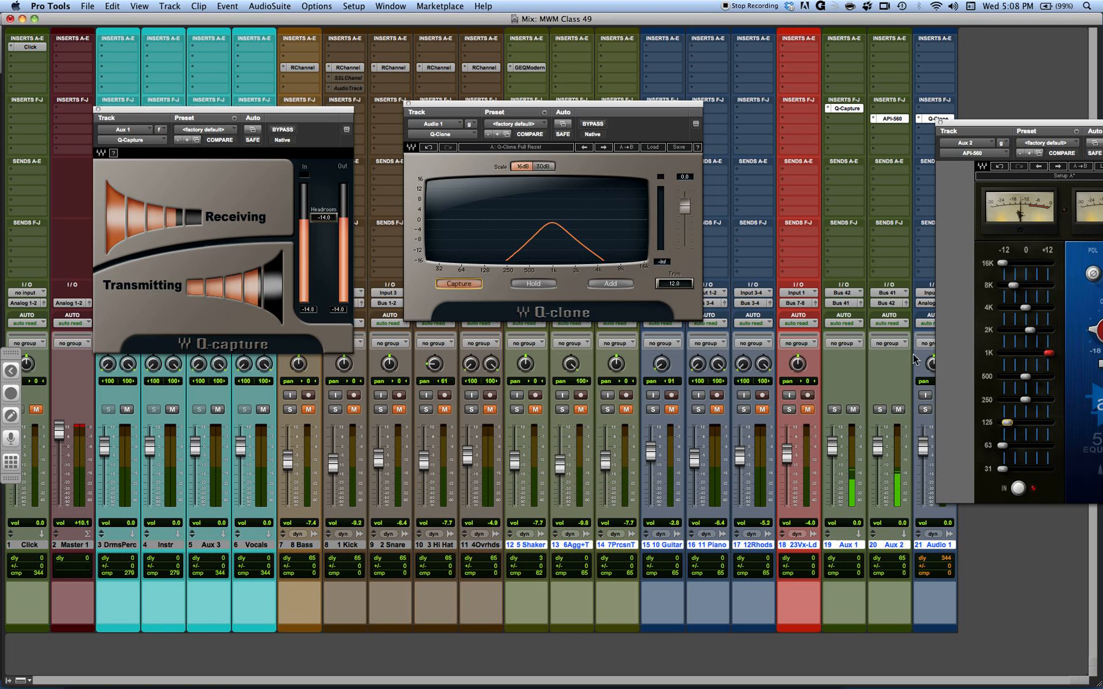
- On the API-560, boost 500 slightly, set 63 to 0 and raise 31 to +12 during the capture
drag(1025, 377, 1034, 383)
drag(1002, 446, 1050, 469)
click(1003, 469)
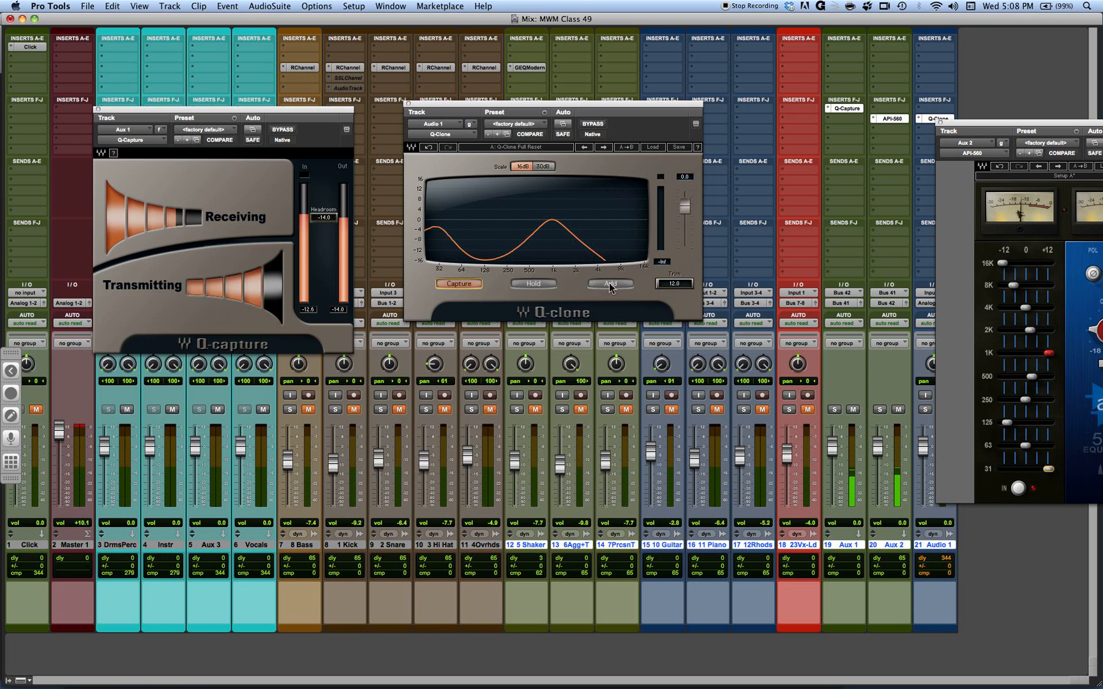
- Load the Q-Clone Full Reset preset and capture the API-560's EQ curve again
click(657, 150)
click(692, 182)
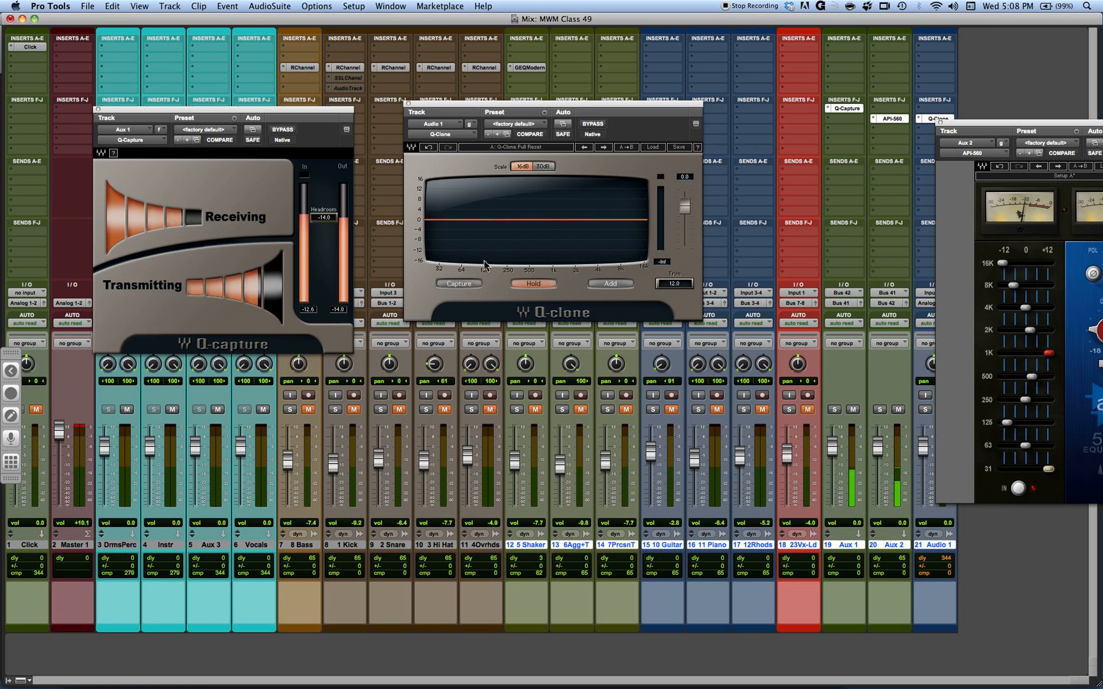
click(454, 287)
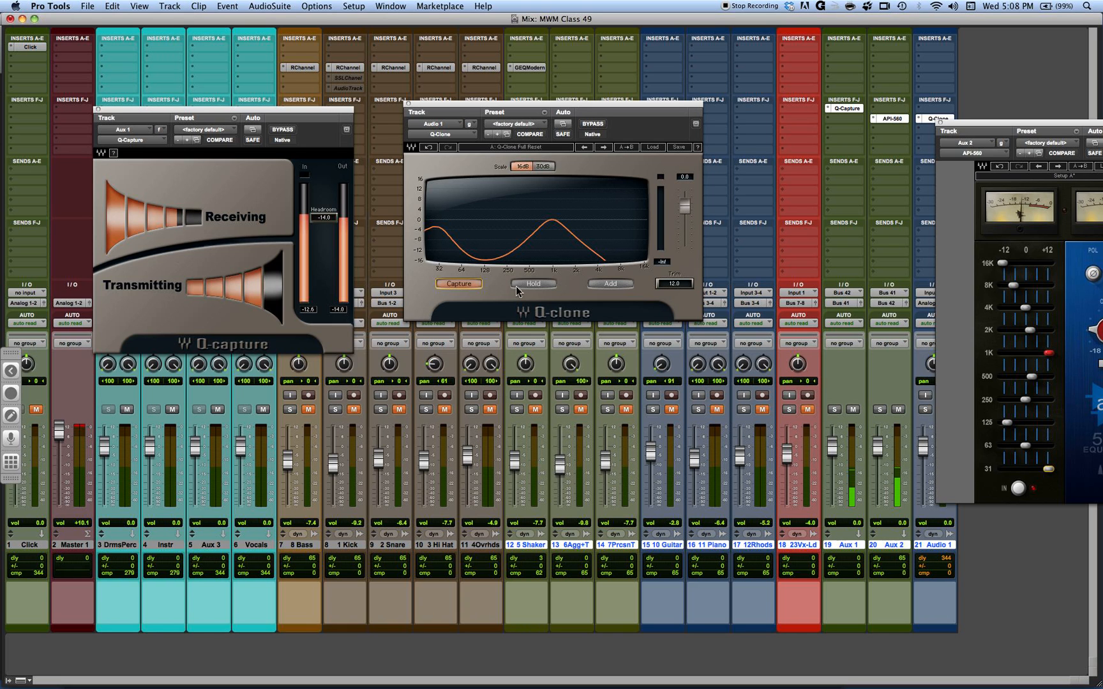
- Save the captured Q-Clone curve into the preset menu as "Bass FX"
click(679, 147)
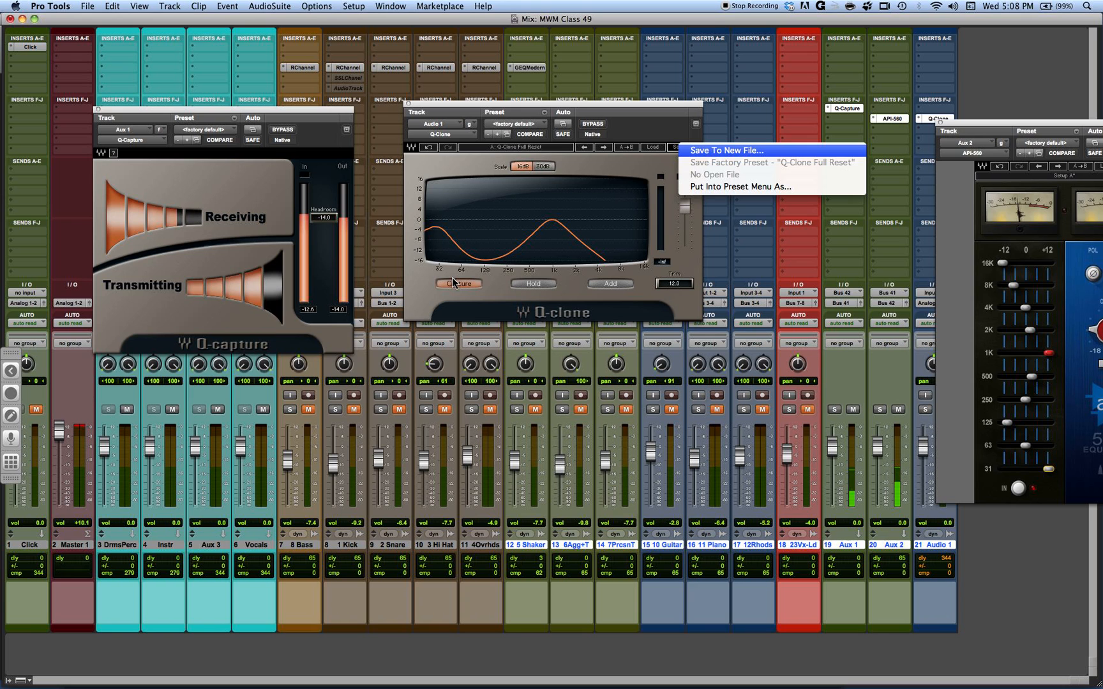
click(730, 187)
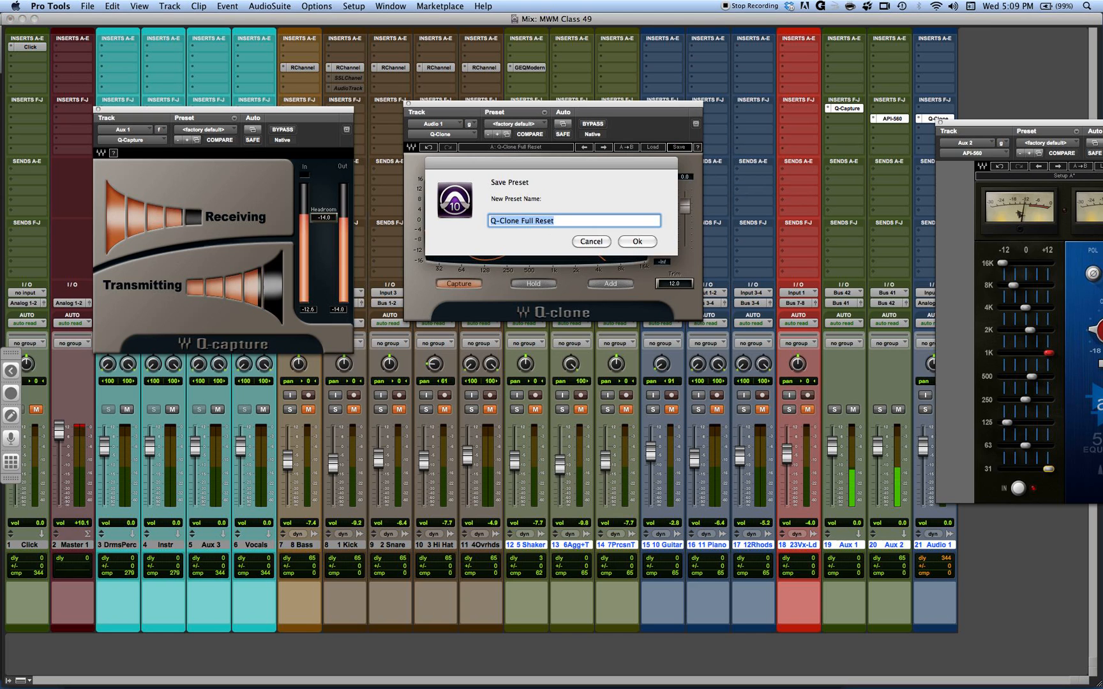
text(Bass FX)
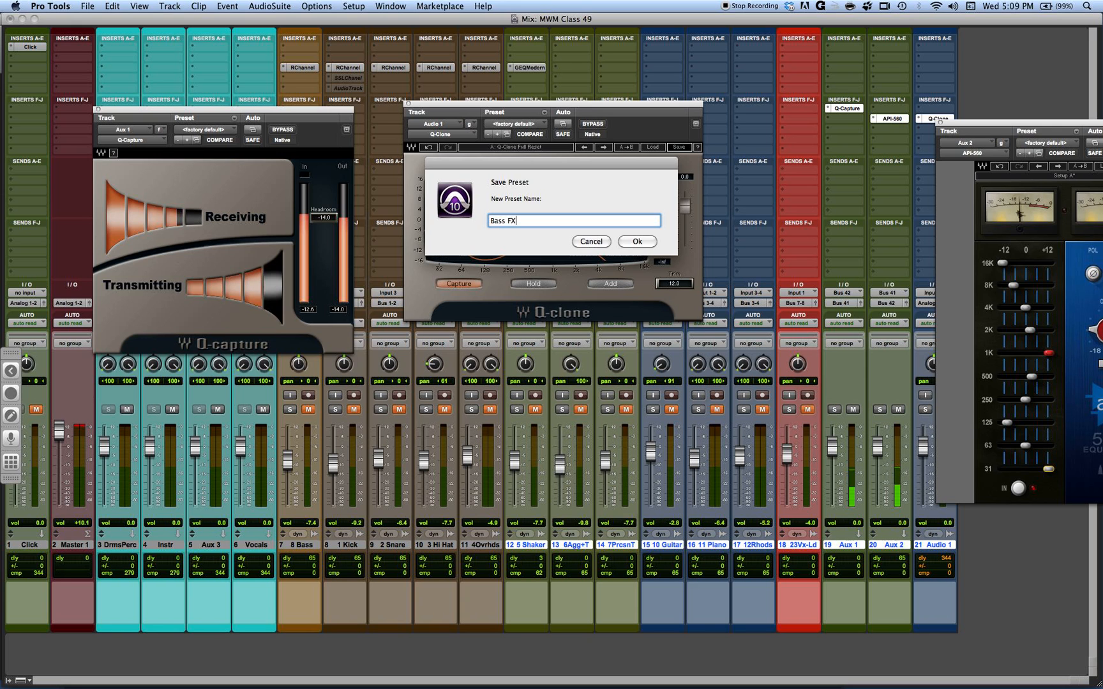
key(Return)
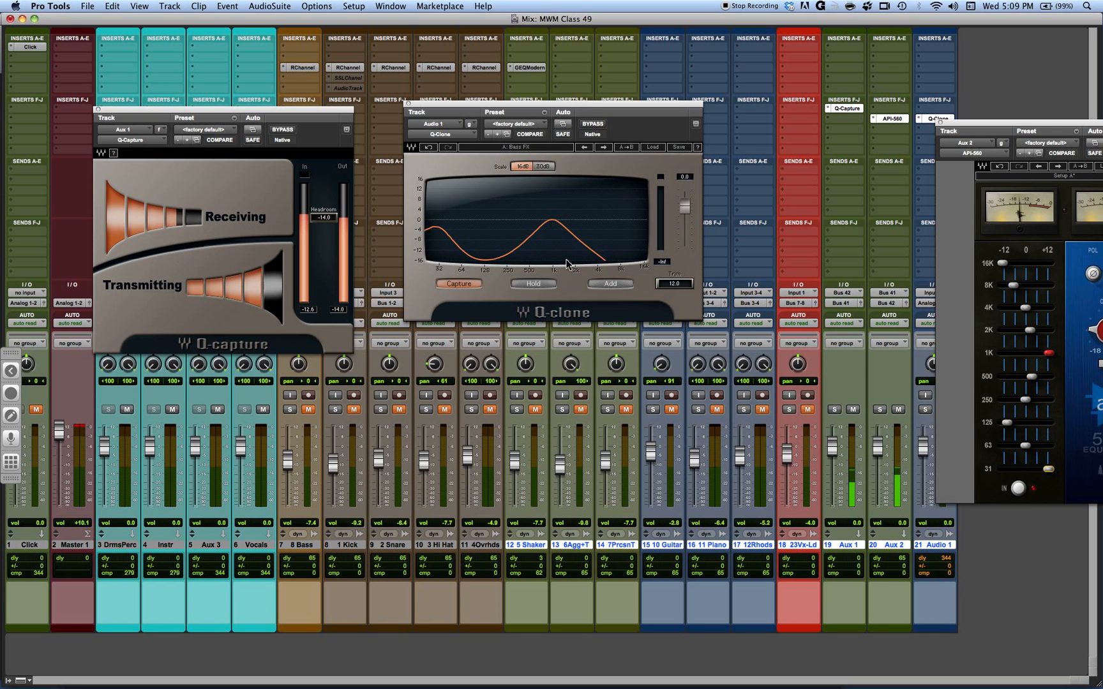
- Switch Q-Clone to Setup B and load the Bass FX user preset
click(523, 149)
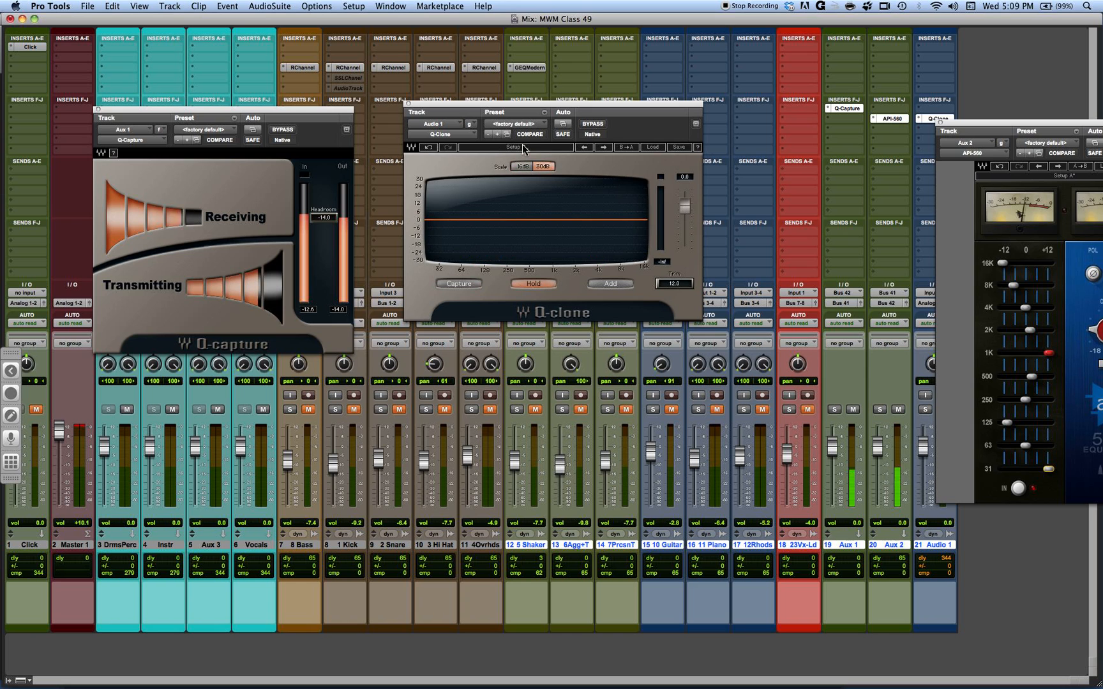
click(653, 148)
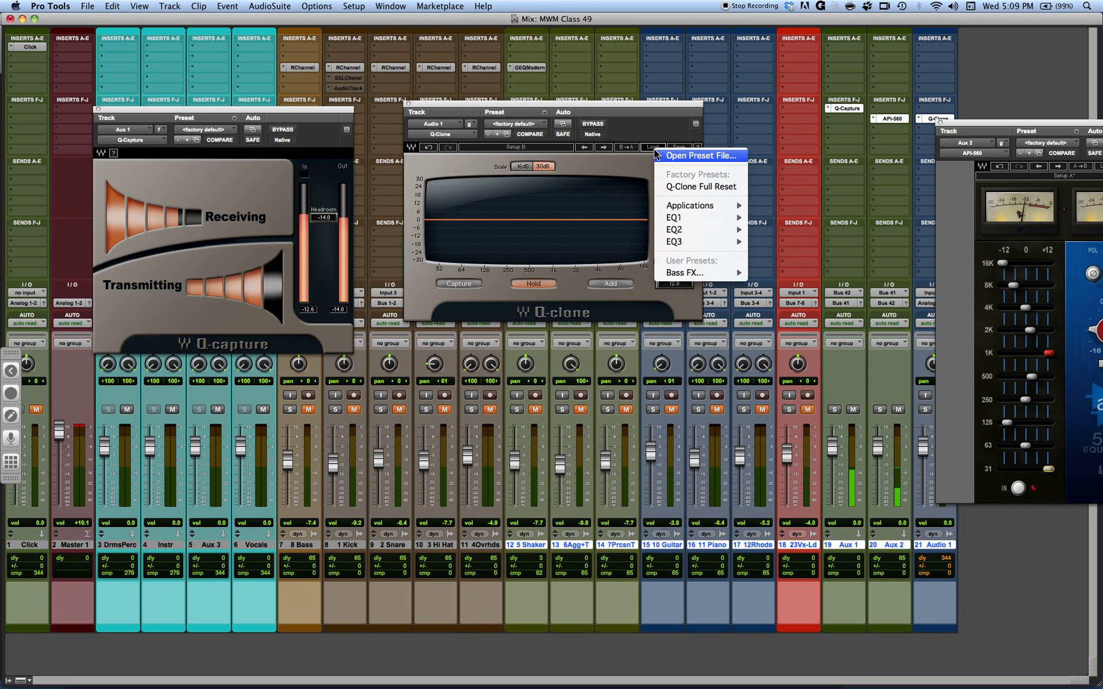
mouse_move(688, 278)
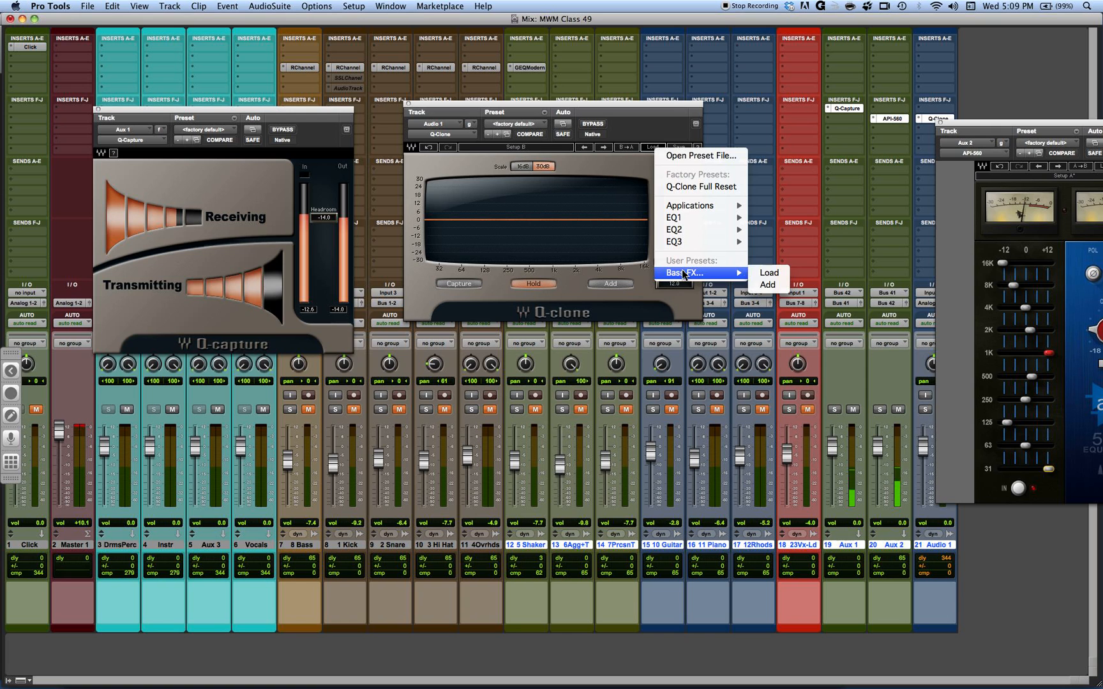
click(770, 275)
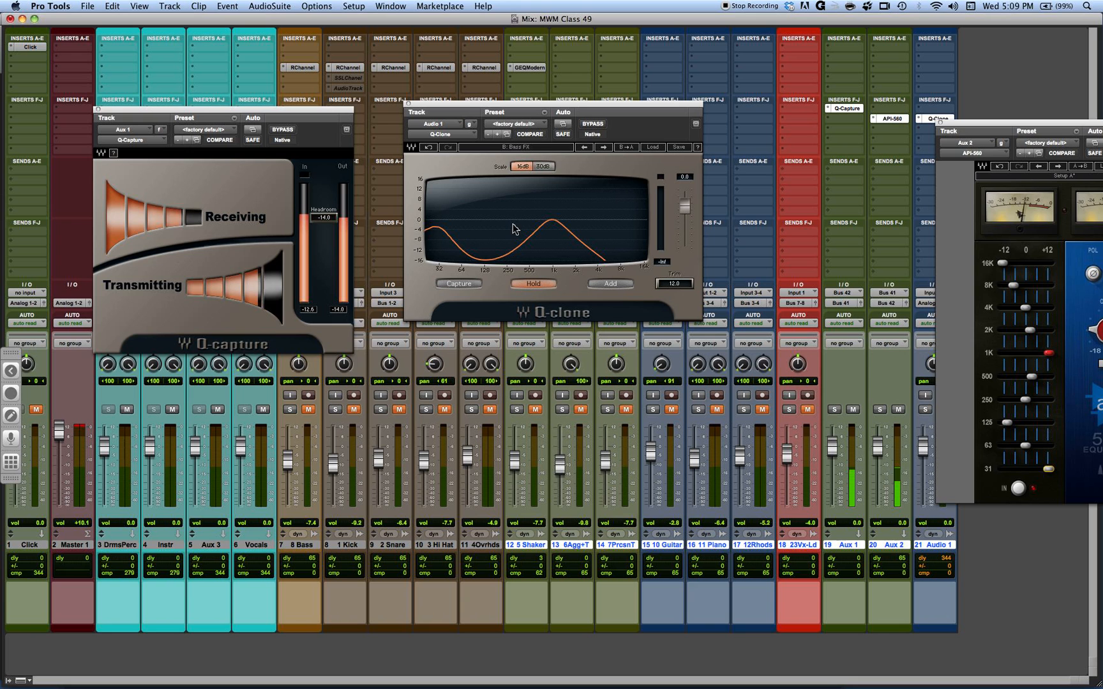
- Add the factory preset EQ1a Snare 1 to the Bass FX curve in Q-Clone
click(658, 146)
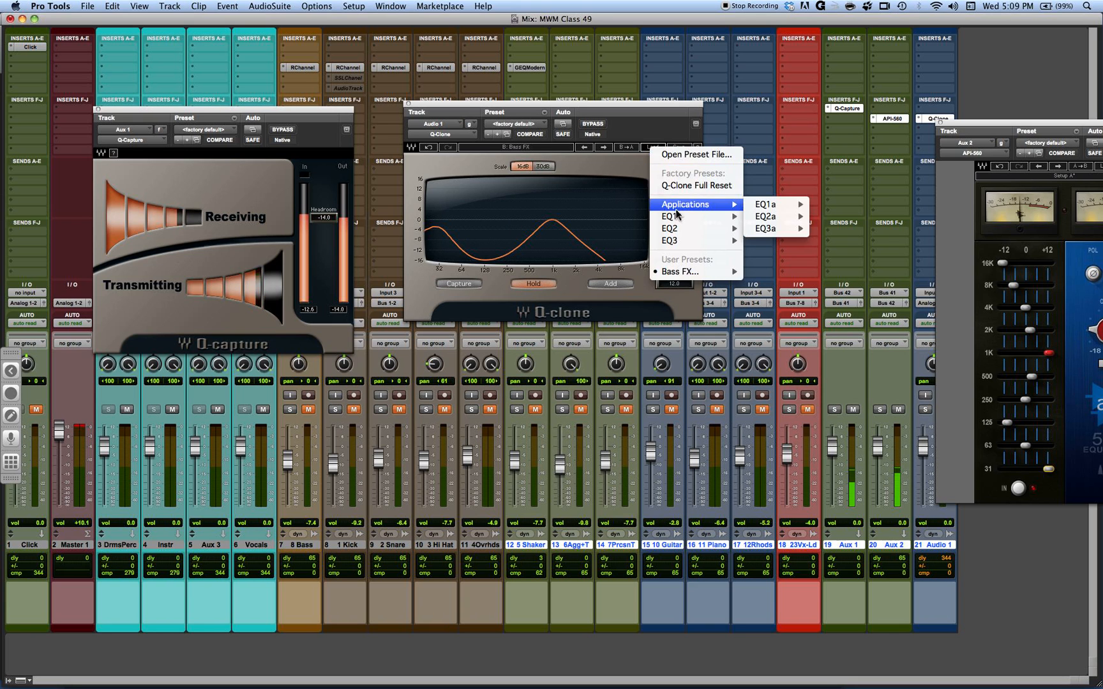
mouse_move(678, 218)
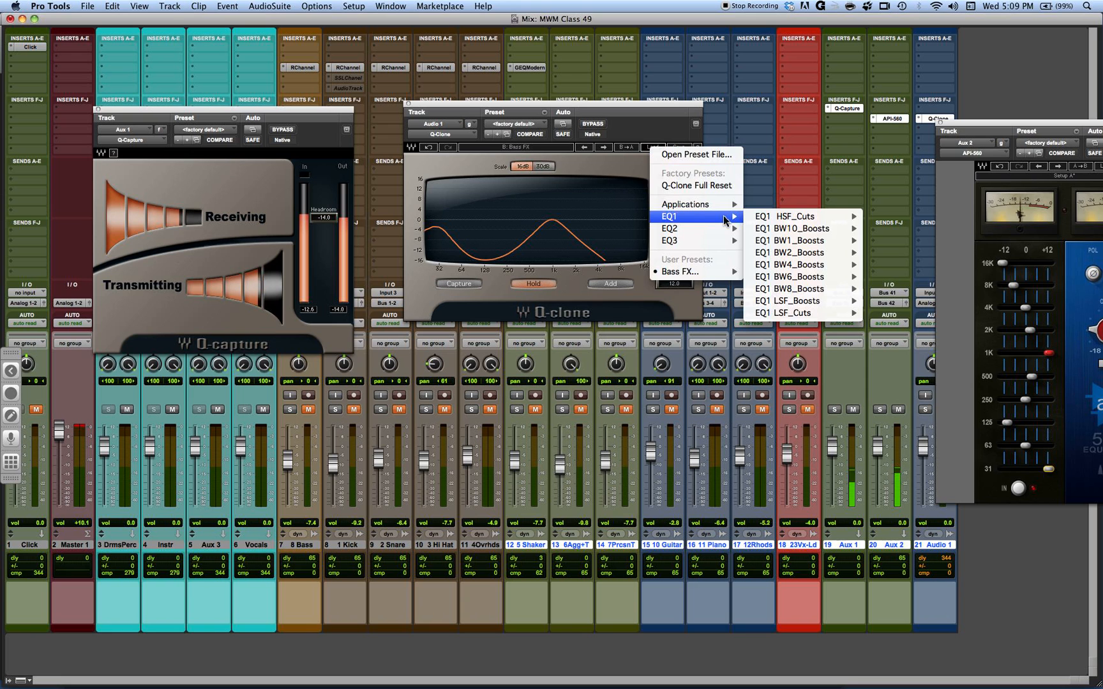
mouse_move(714, 208)
mouse_move(792, 206)
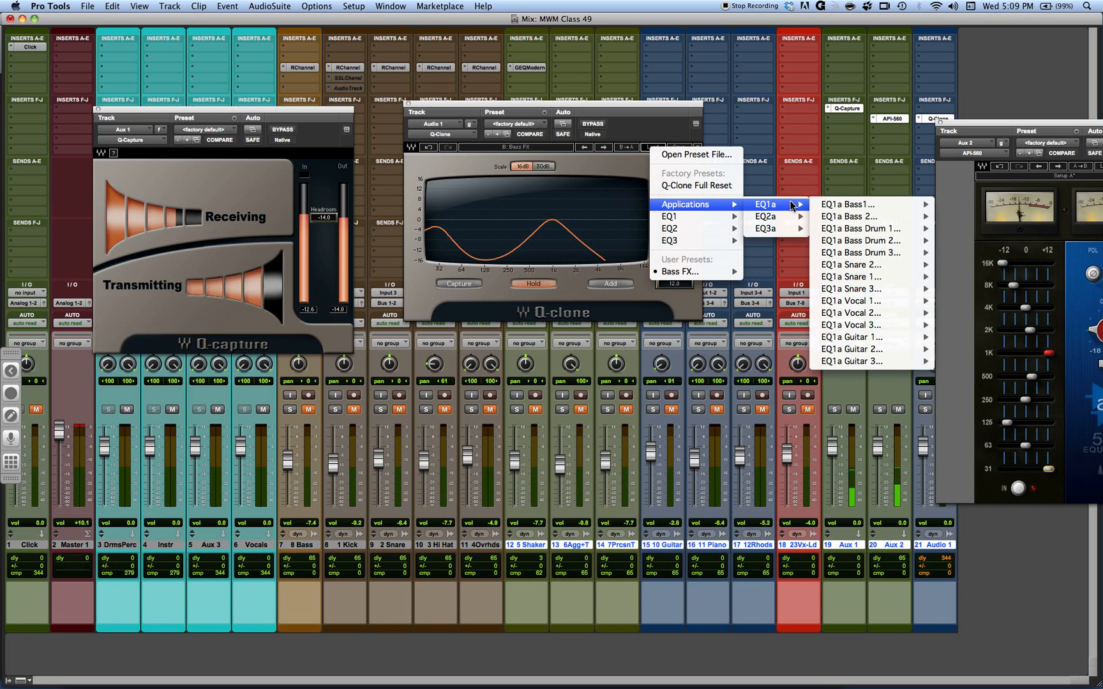
mouse_move(873, 277)
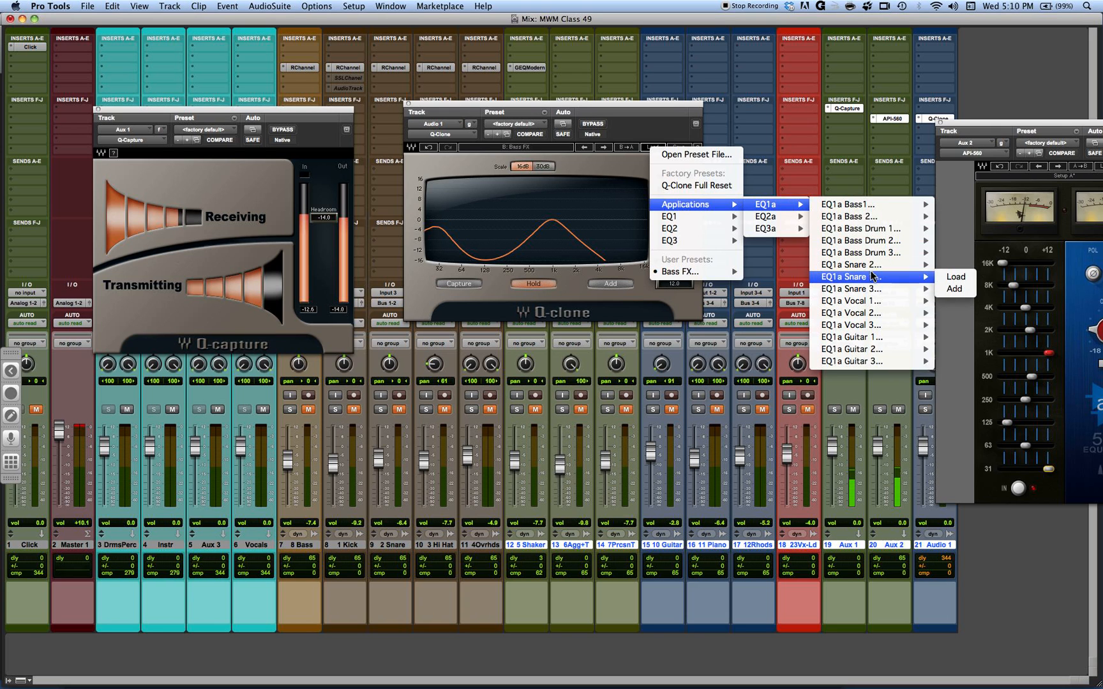
click(956, 291)
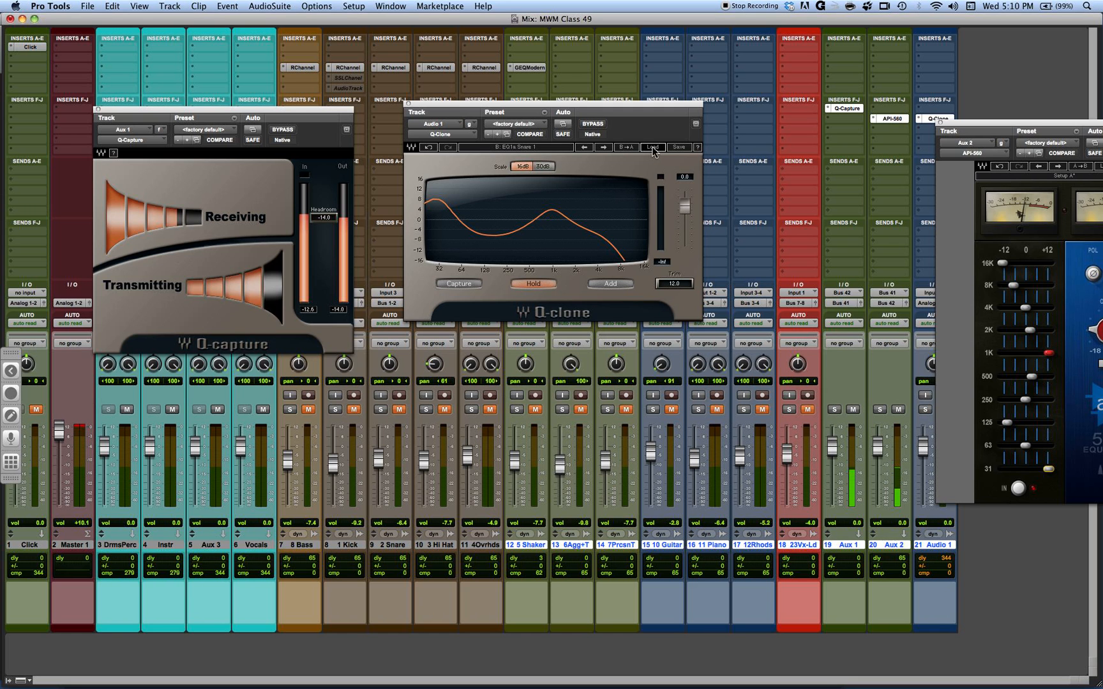
- Add the factory preset EQ1a Bass1 on top of the combined Q-Clone curve
click(653, 147)
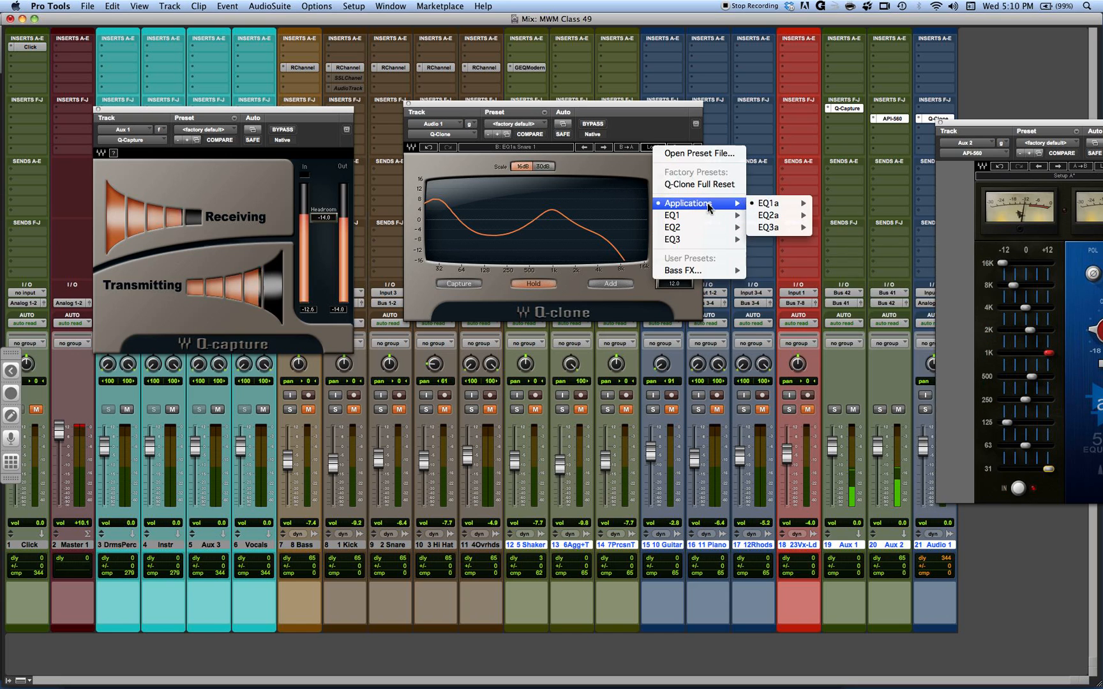
mouse_move(906, 203)
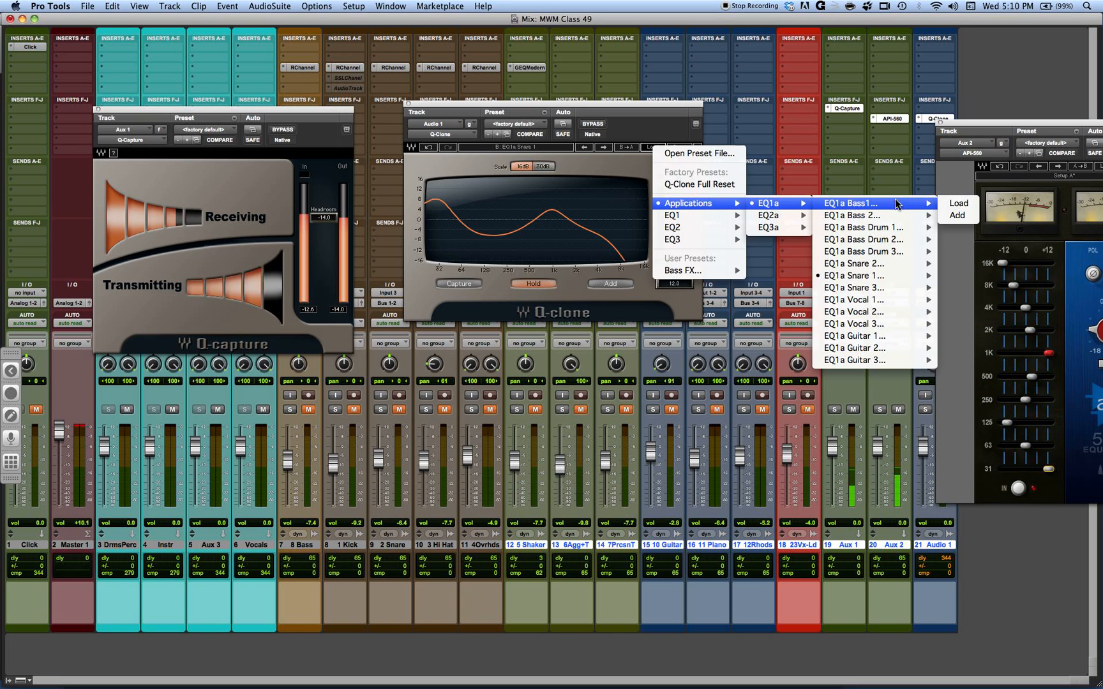
click(963, 215)
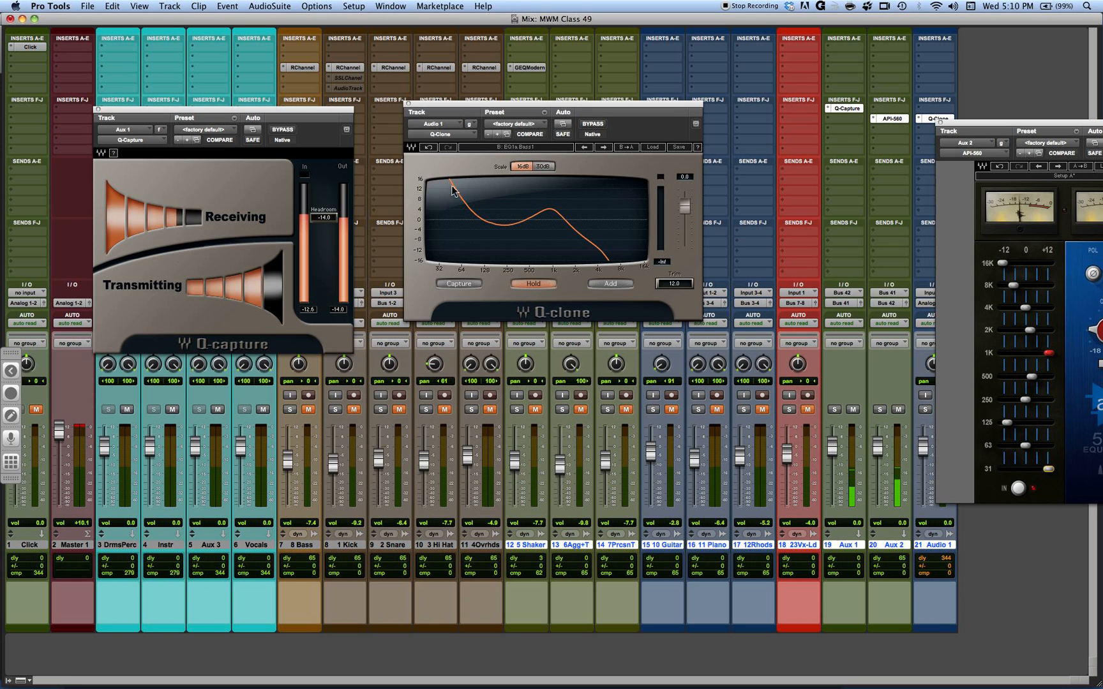
- Undo the two factory presets added to the Bass FX curve in Q-Clone
click(430, 147)
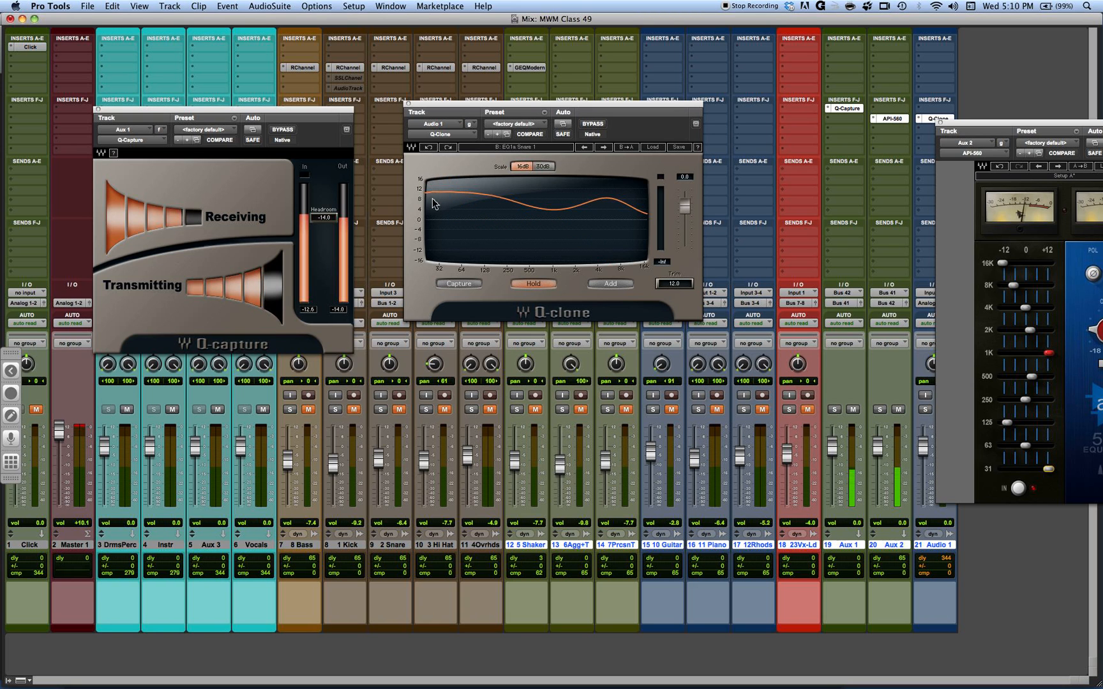
click(430, 148)
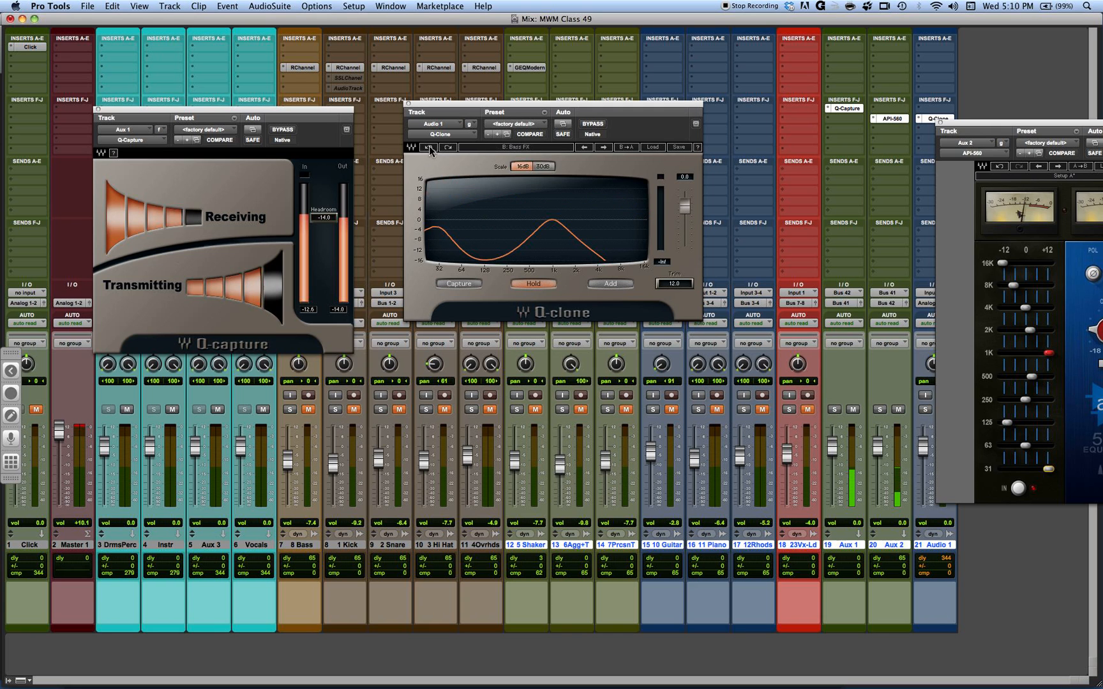
click(427, 148)
click(448, 147)
click(431, 148)
- Deactivate the Q-Capture insert on Aux 1 and mute that track, keeping the plug-in windows out of the way
drag(1002, 125, 957, 187)
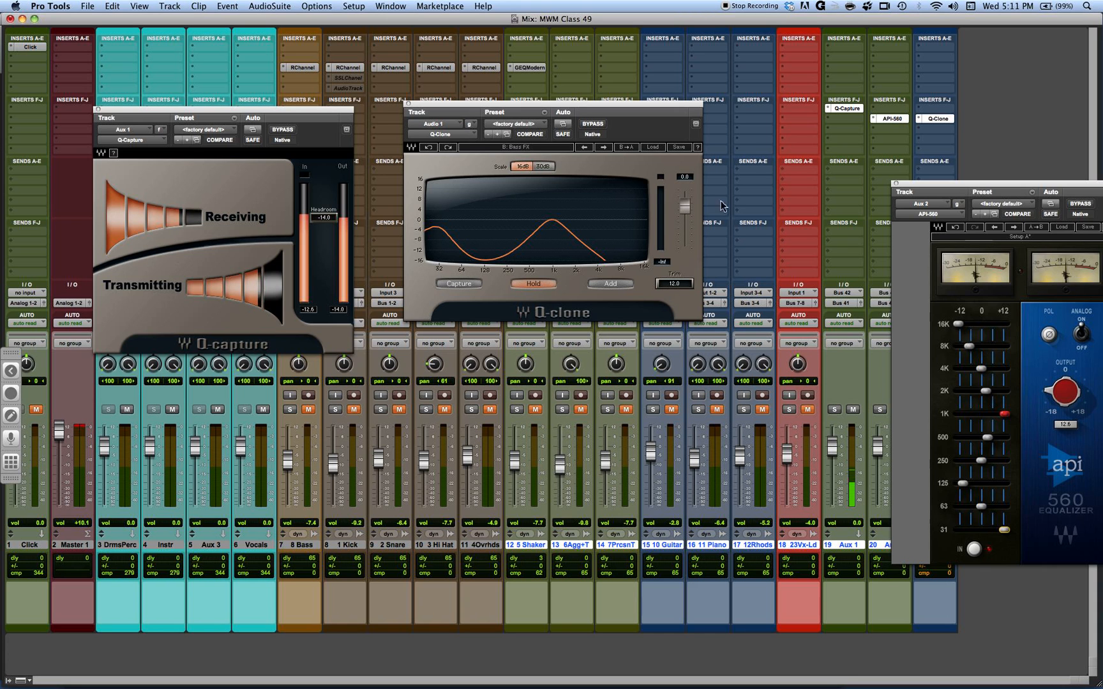
ctrl+super+click(842, 109)
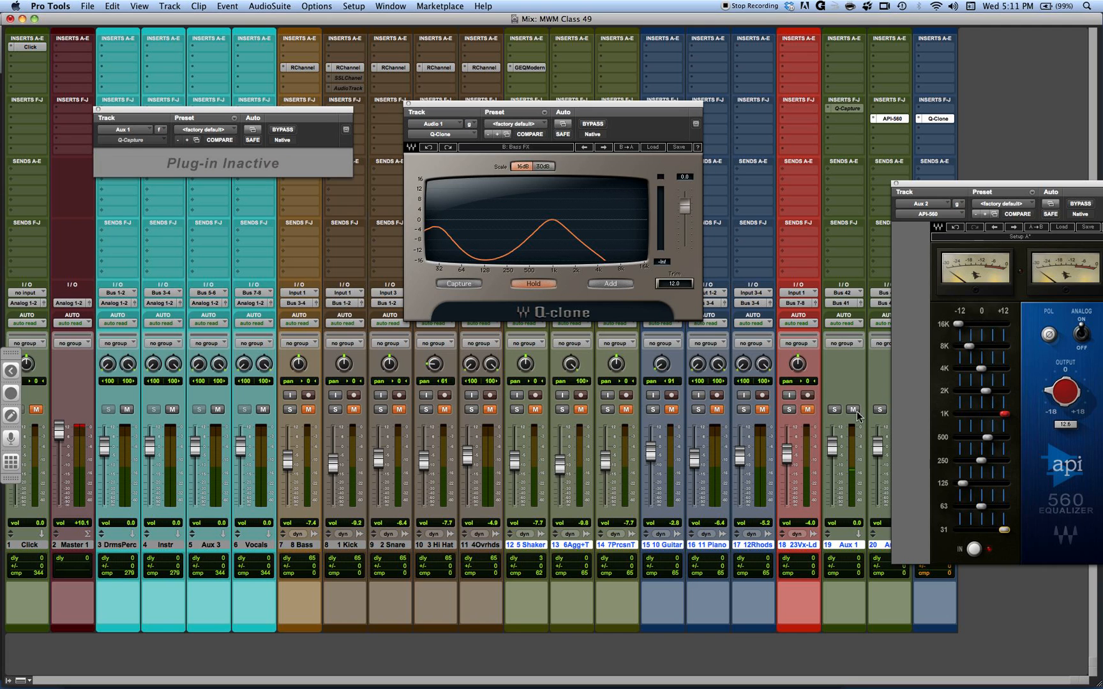
mouse_move(937, 185)
mouse_down()
mouse_move(986, 182)
mouse_move(953, 172)
mouse_up()
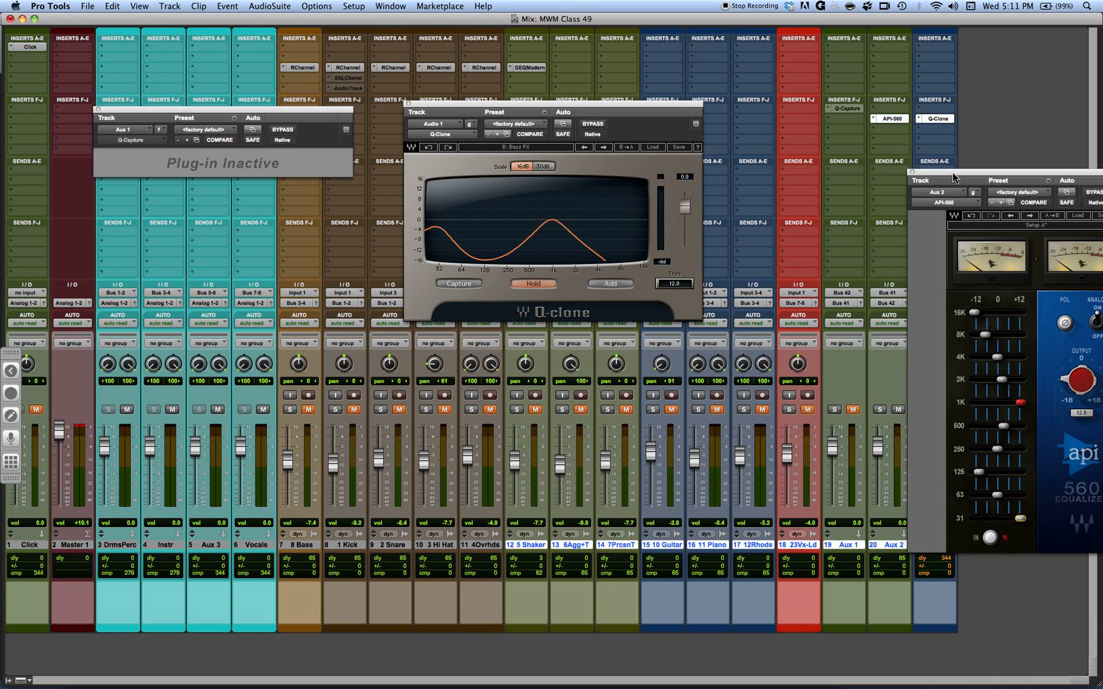
drag(958, 172, 776, 148)
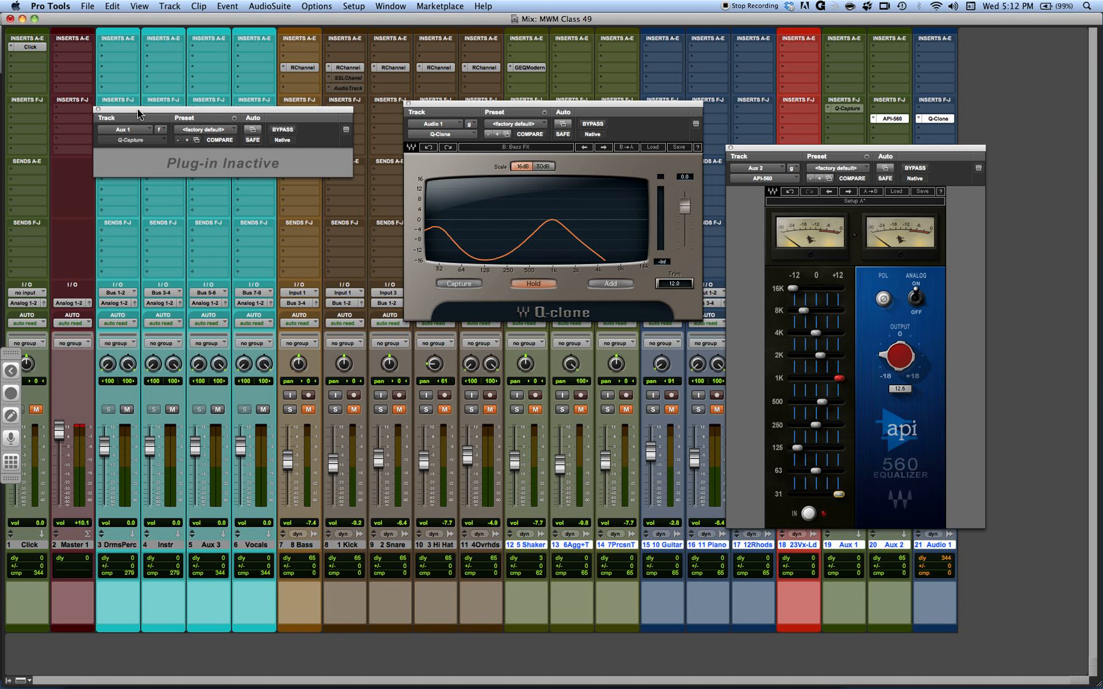
drag(195, 118, 151, 373)
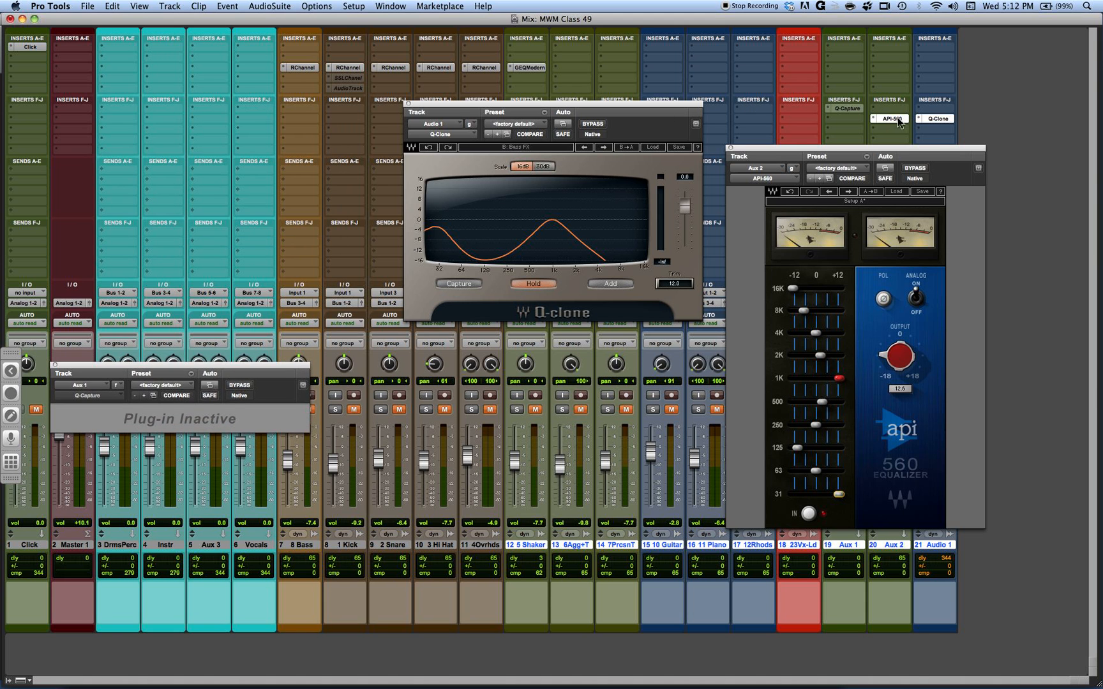
- Insert the API-560 (mono) EQ on the Bass track and play that track soloed
shift+click(295, 70)
mouse_move(795, 145)
mouse_down()
mouse_move(891, 229)
mouse_move(888, 378)
mouse_move(804, 187)
mouse_move(833, 349)
mouse_move(874, 407)
mouse_move(900, 390)
mouse_move(865, 394)
mouse_move(832, 284)
mouse_move(821, 183)
mouse_move(798, 148)
mouse_up()
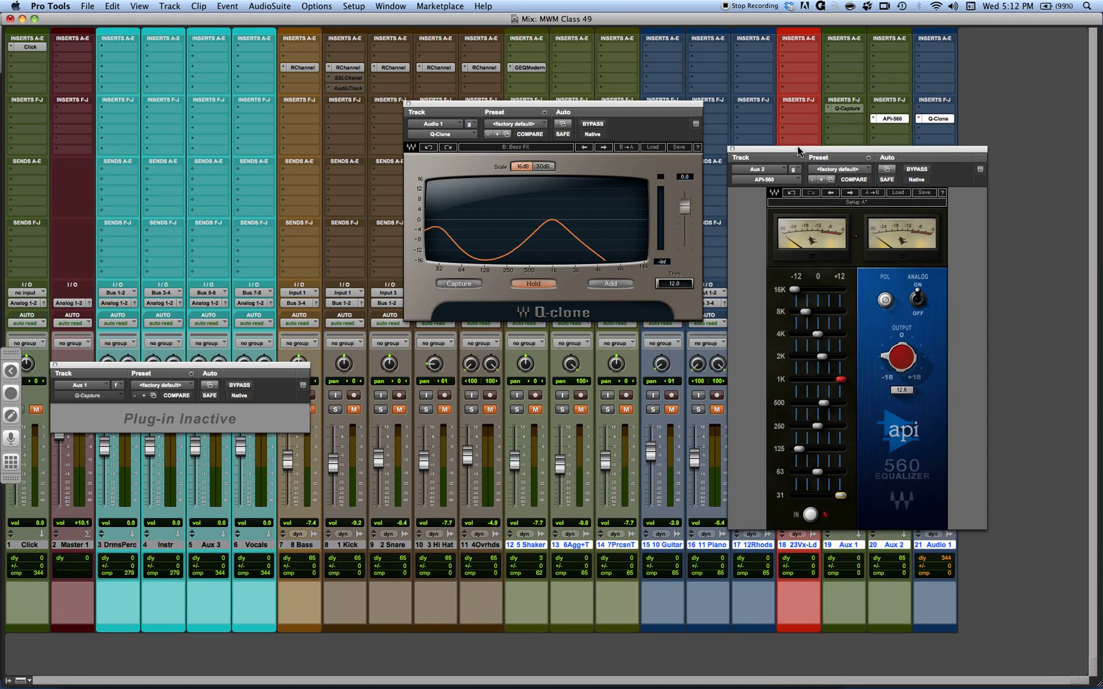
click(293, 80)
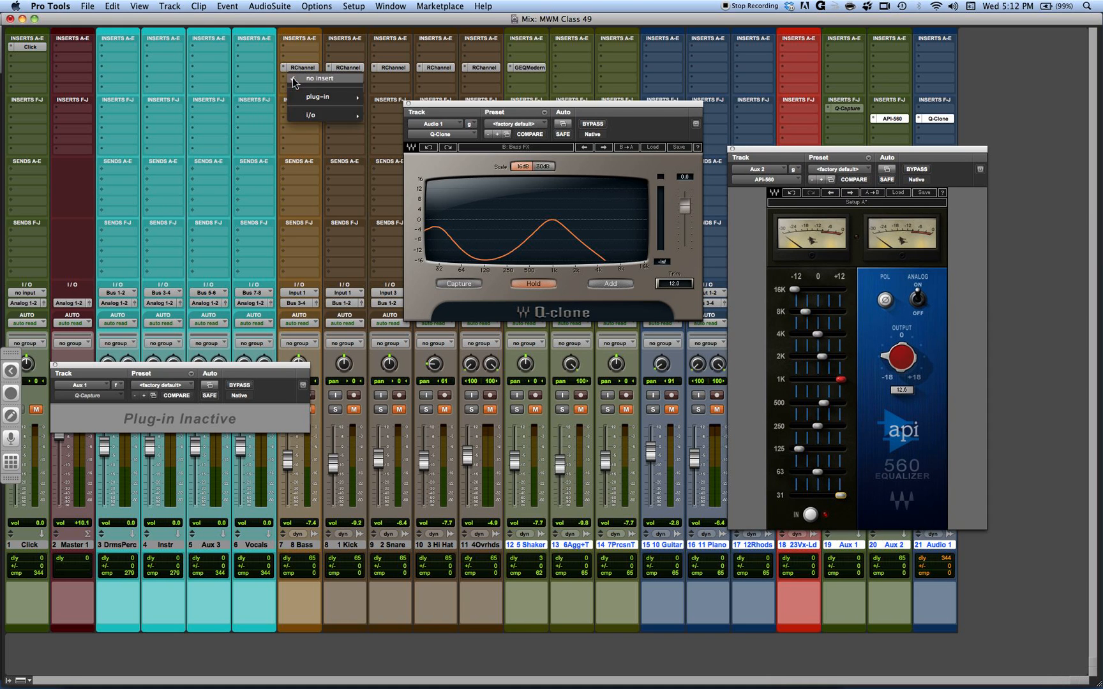
mouse_move(319, 96)
mouse_move(477, 137)
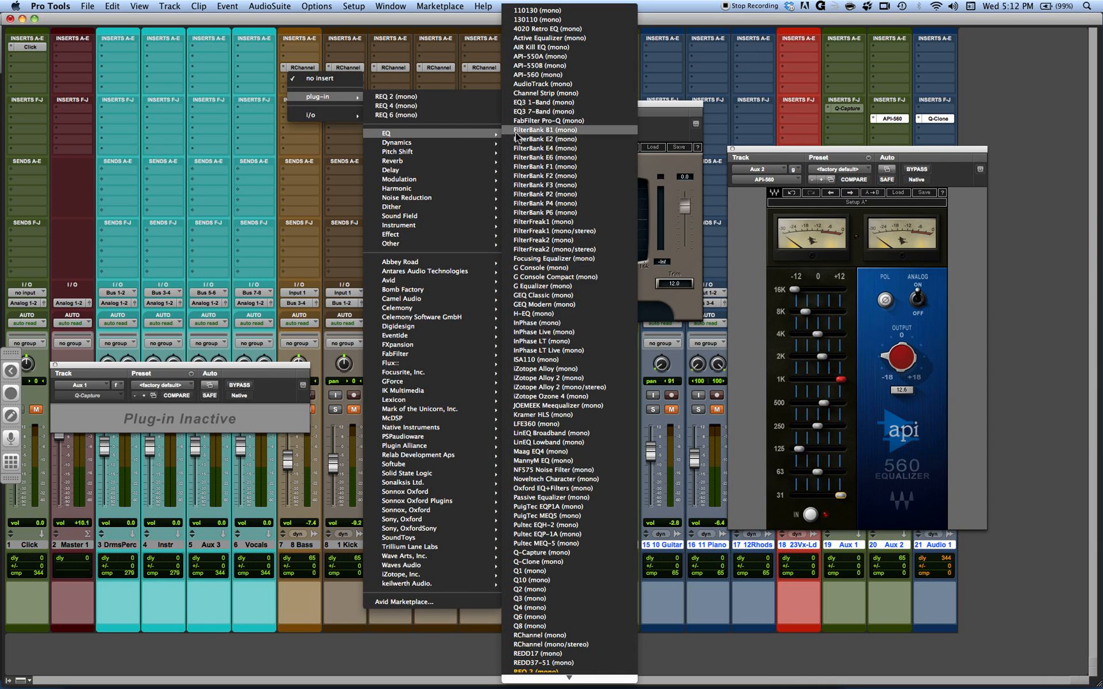
click(541, 75)
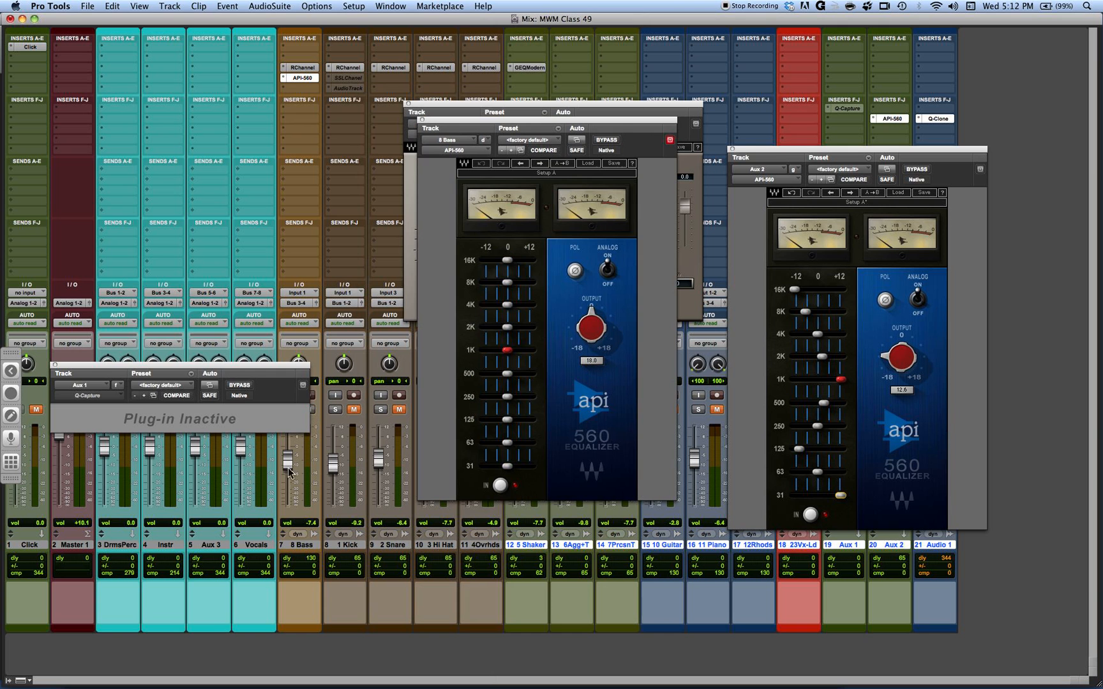
drag(269, 367, 165, 196)
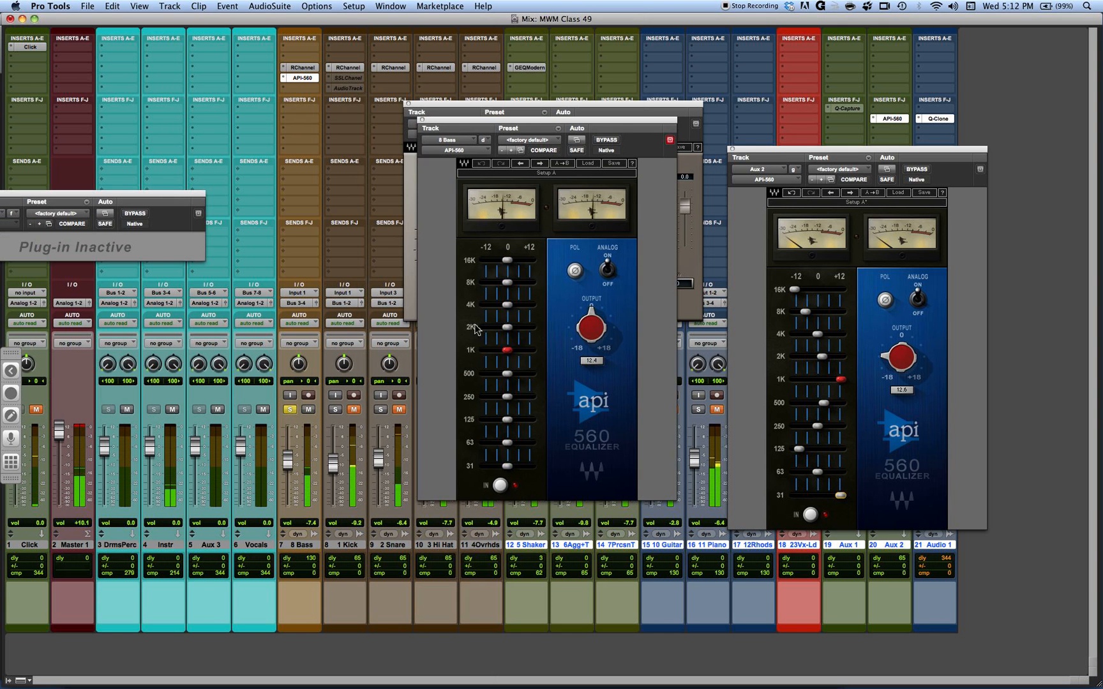
- On the Bass track's API-560, set 16K to -6.9, 2K and 1K to 3.0, and 500 to 1.8
drag(507, 260, 494, 260)
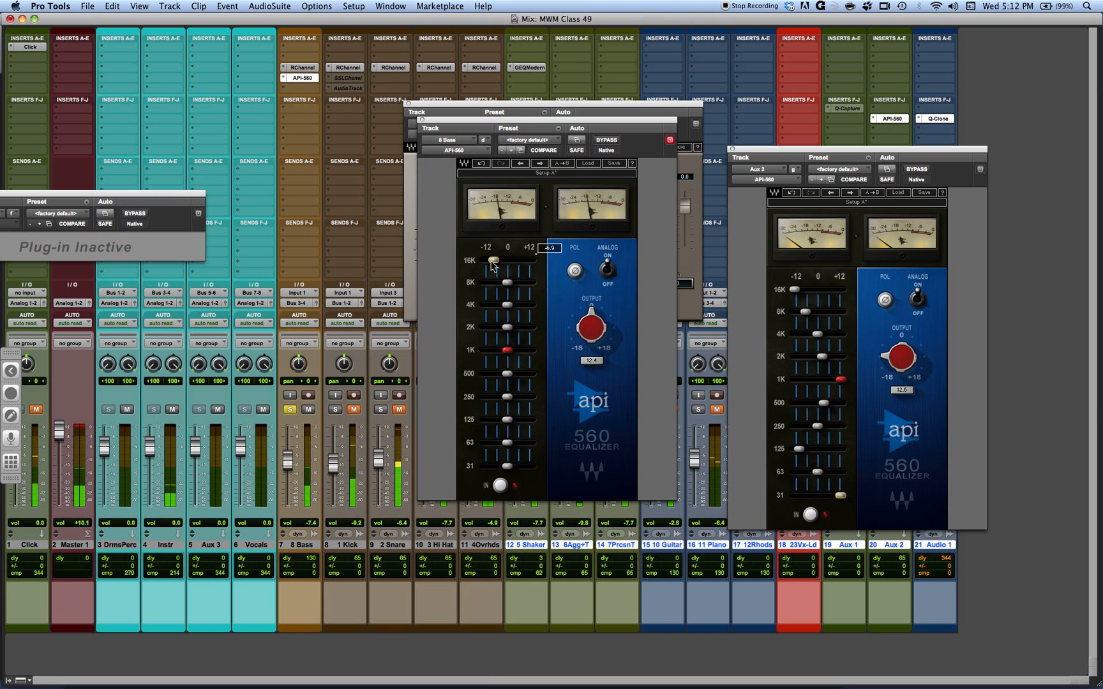
drag(489, 320, 515, 328)
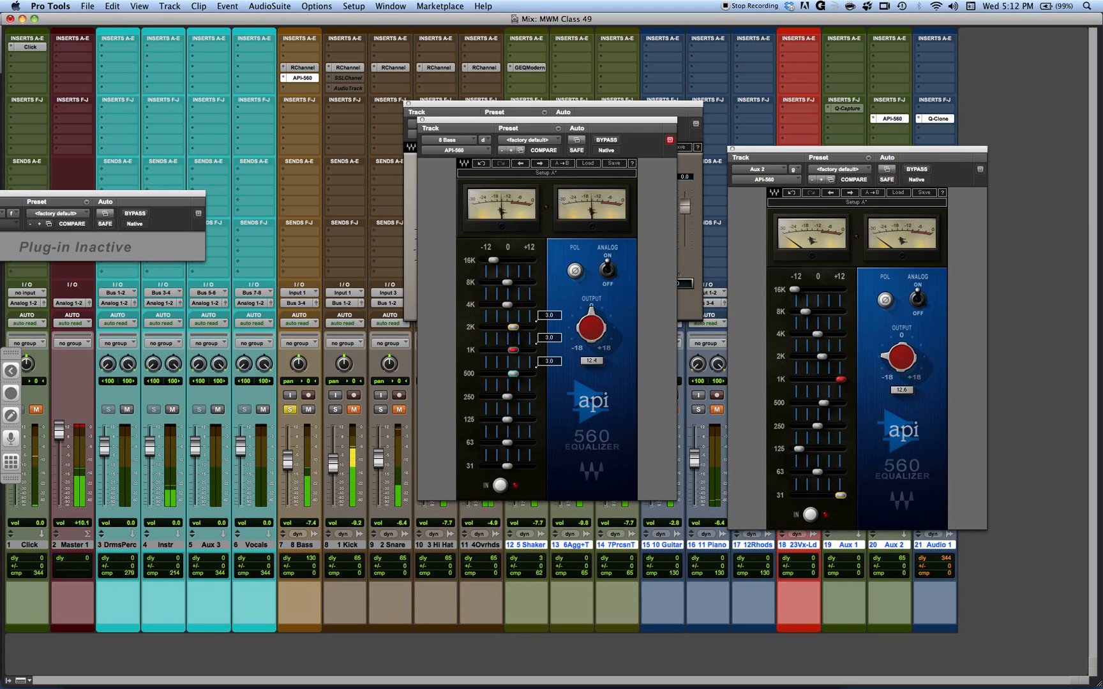
click(521, 378)
drag(515, 373, 512, 374)
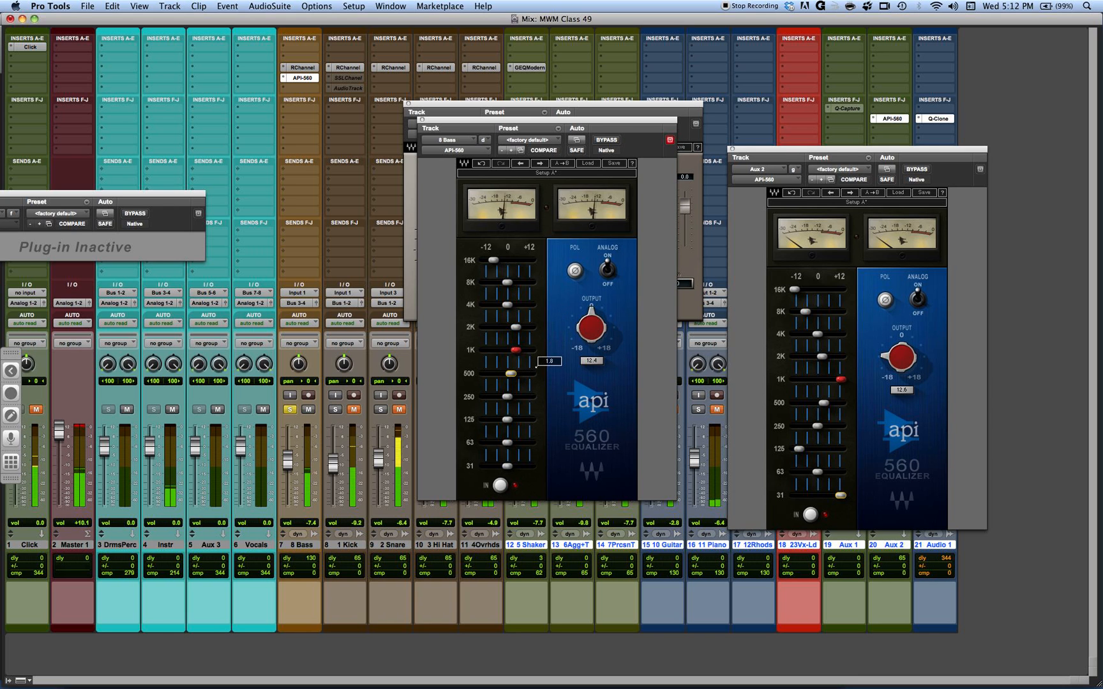
- On the Bass track's API-560, cut 8K, 250 and 31 slightly and boost 63 slightly
click(515, 327)
click(513, 282)
drag(504, 282, 503, 282)
drag(509, 449, 485, 467)
drag(507, 419, 536, 387)
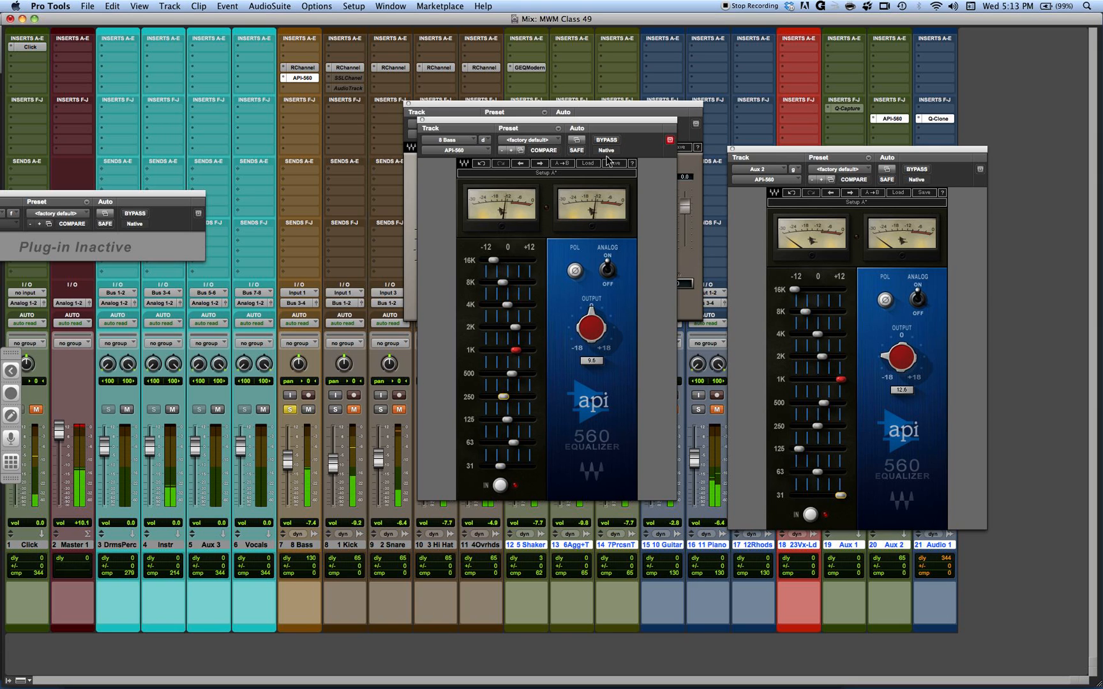
- Bypass and re-enable the API-560 on the Bass track to compare the sound with and without EQ
mouse_move(536, 389)
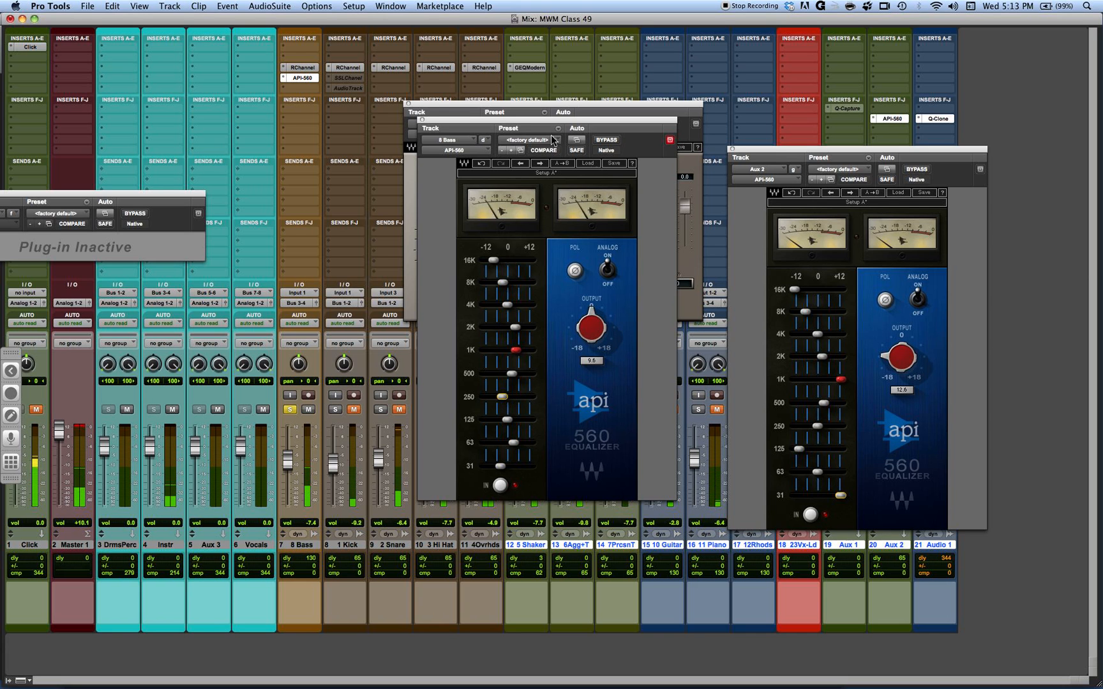
super+click(307, 76)
super+click(307, 76)
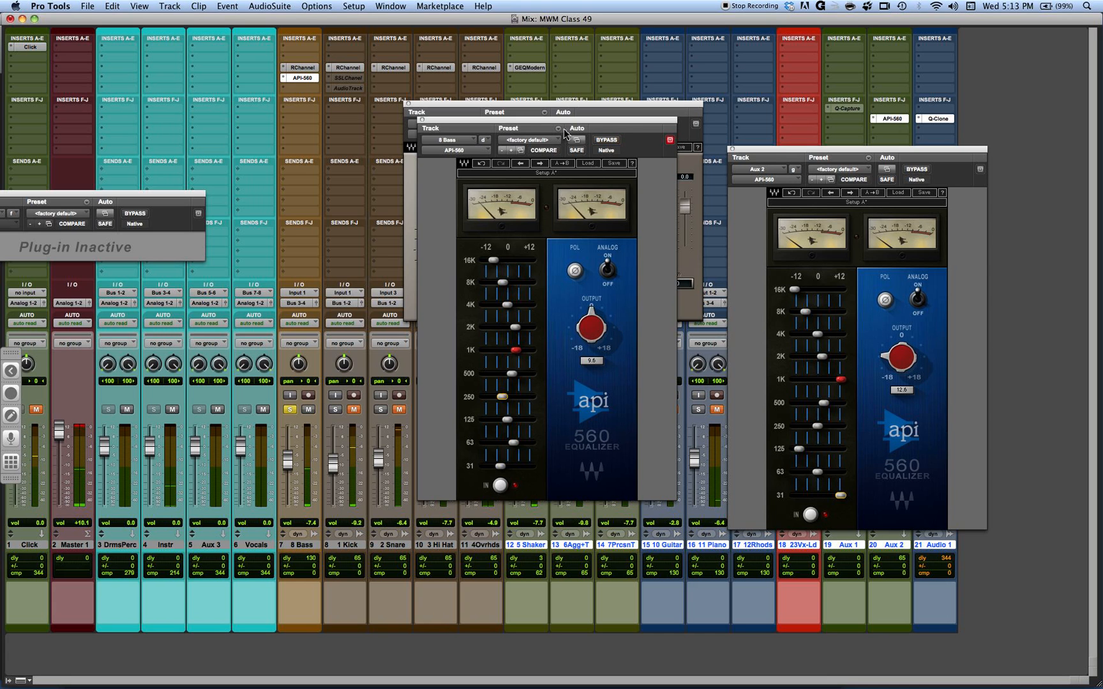
- Copy the Bass track's API-560 settings and paste them into the API-560 on Aux 2
click(562, 129)
click(572, 150)
click(548, 115)
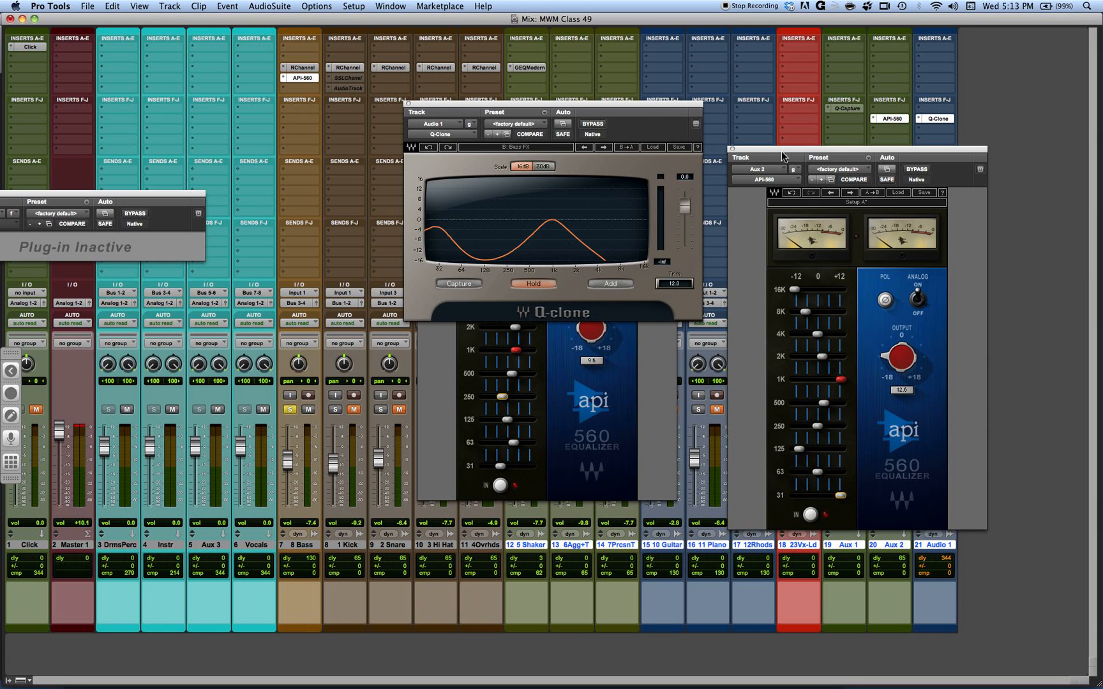
click(868, 158)
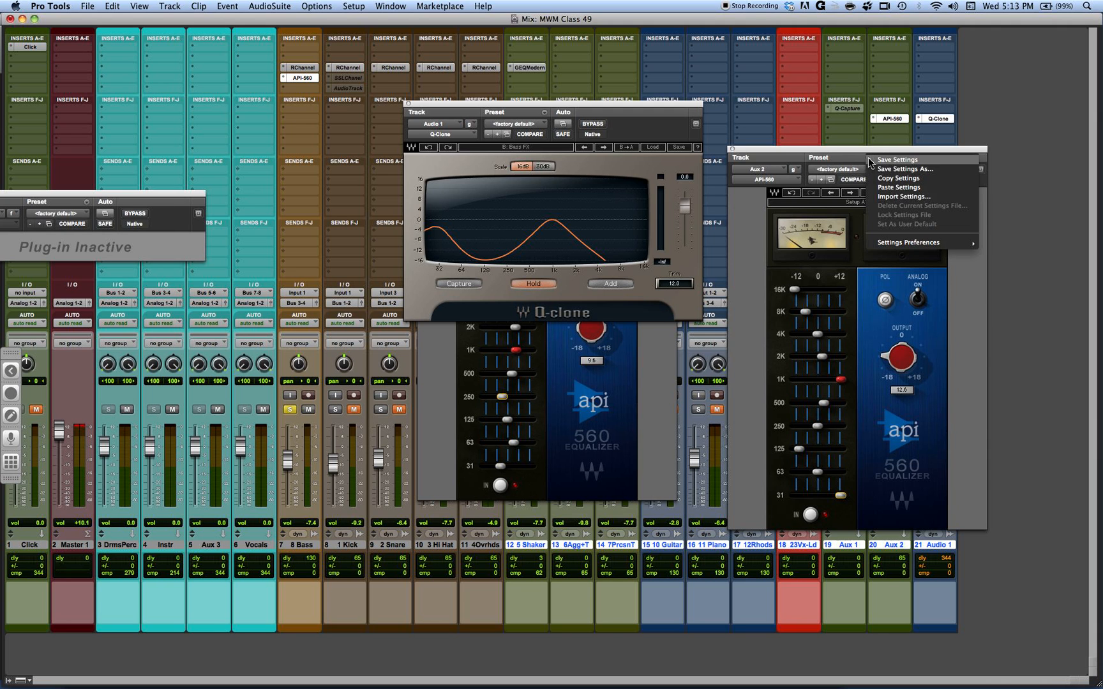
click(887, 187)
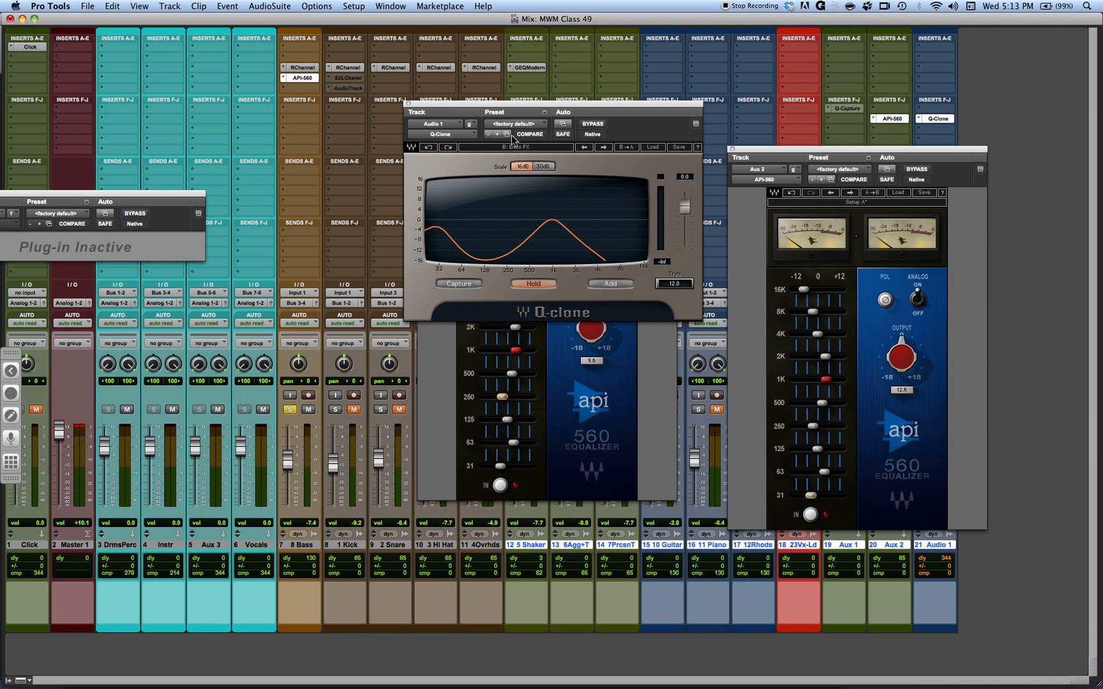
- Arrange the plug-in windows side by side and reactivate the Q-Capture insert on Aux 1
mouse_move(445, 104)
mouse_down()
mouse_move(501, 41)
mouse_move(563, 56)
mouse_up()
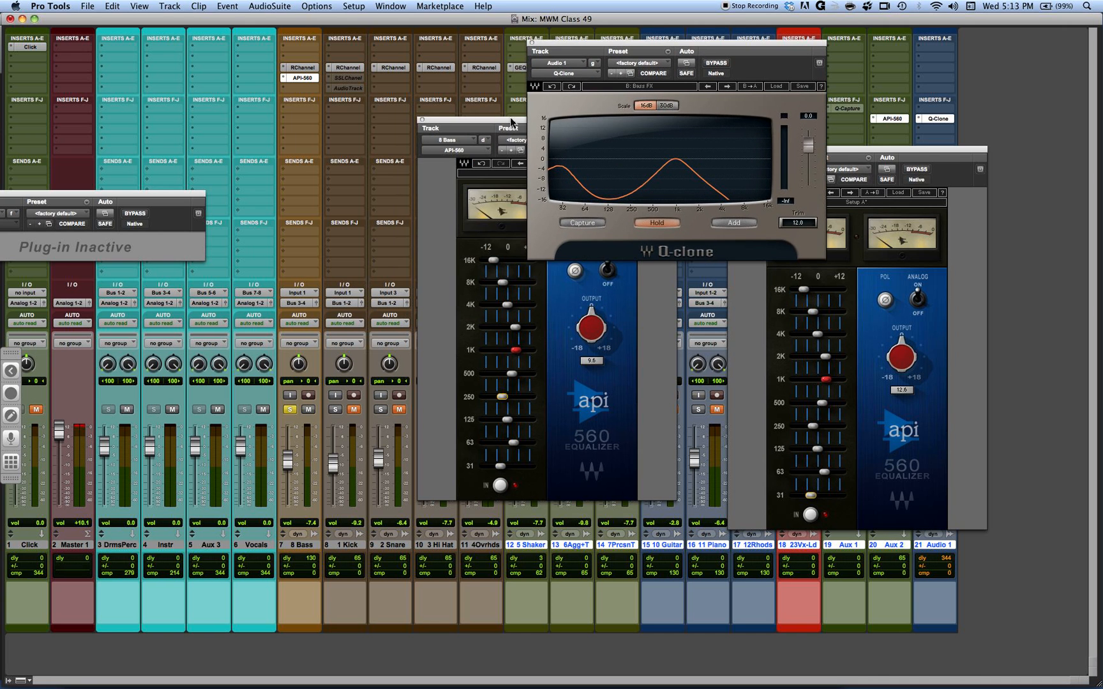
mouse_move(487, 125)
mouse_down()
mouse_move(375, 193)
mouse_move(134, 237)
mouse_up()
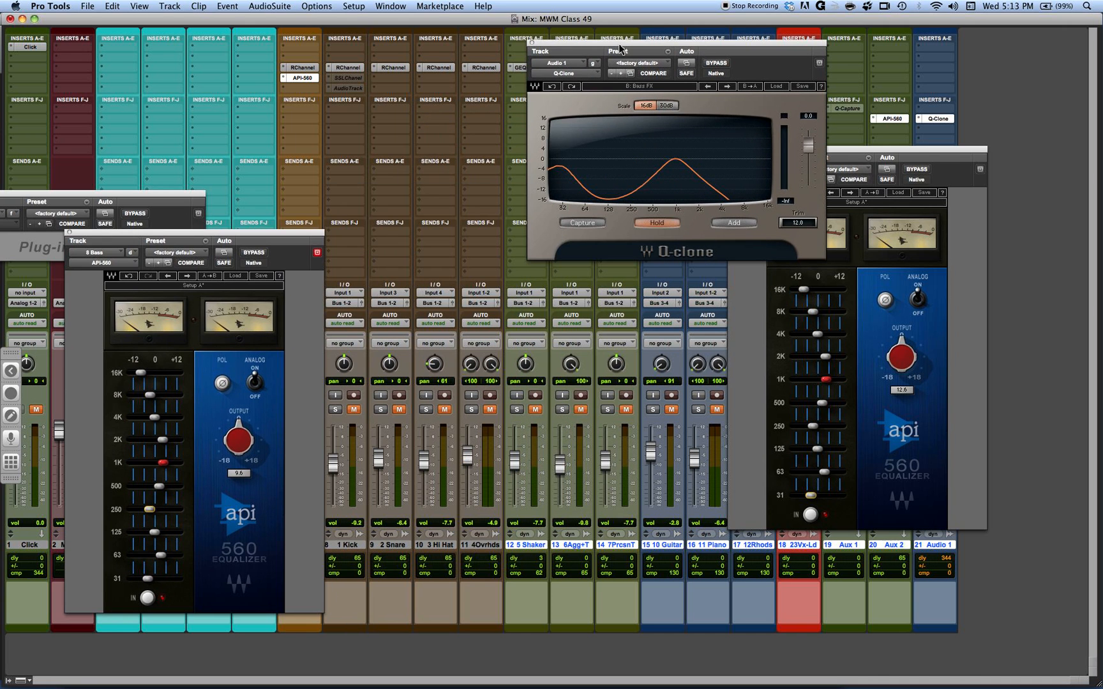
mouse_move(609, 44)
mouse_down()
mouse_move(439, 77)
mouse_move(353, 118)
mouse_up()
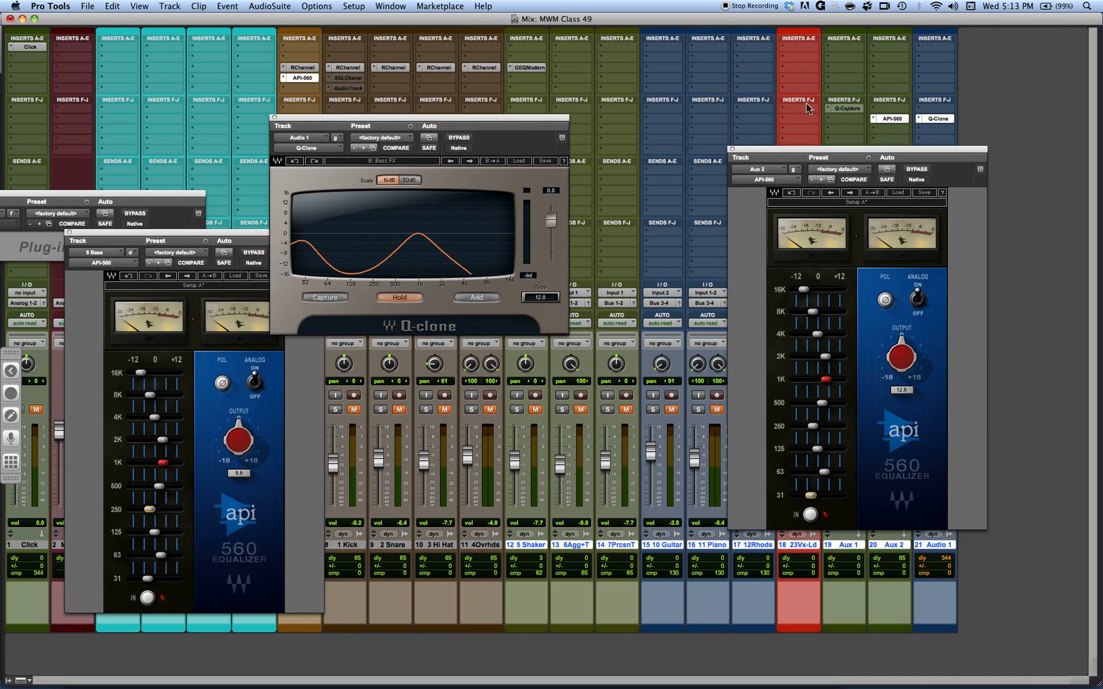
click(847, 109)
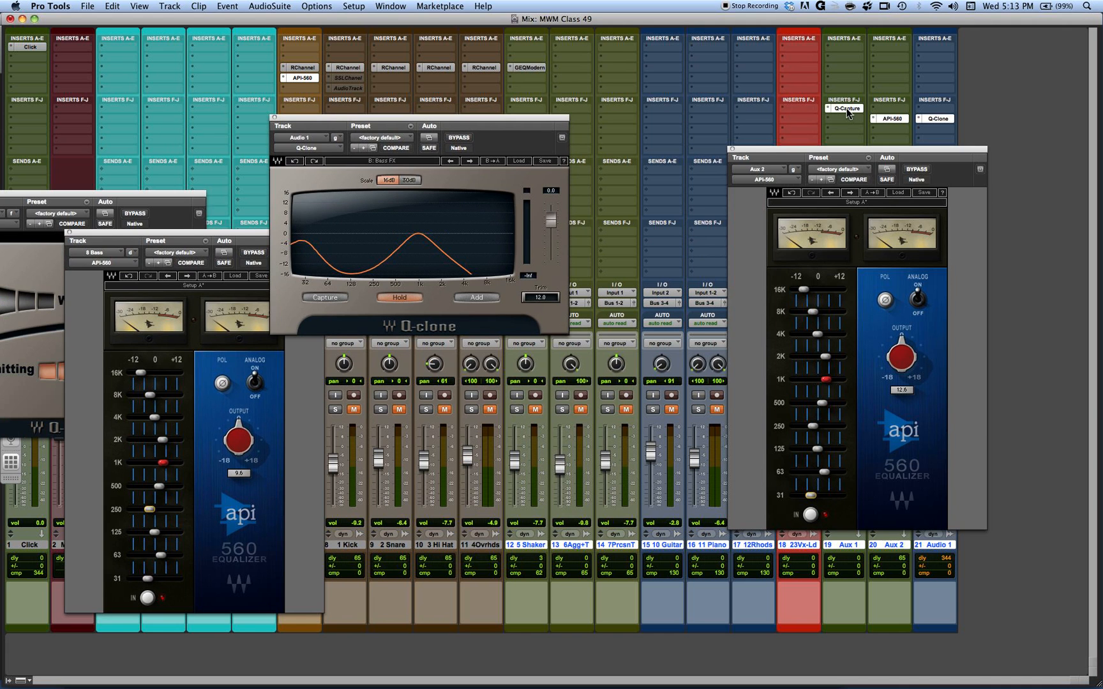
mouse_move(91, 198)
mouse_down()
mouse_move(304, 198)
mouse_move(463, 234)
mouse_up()
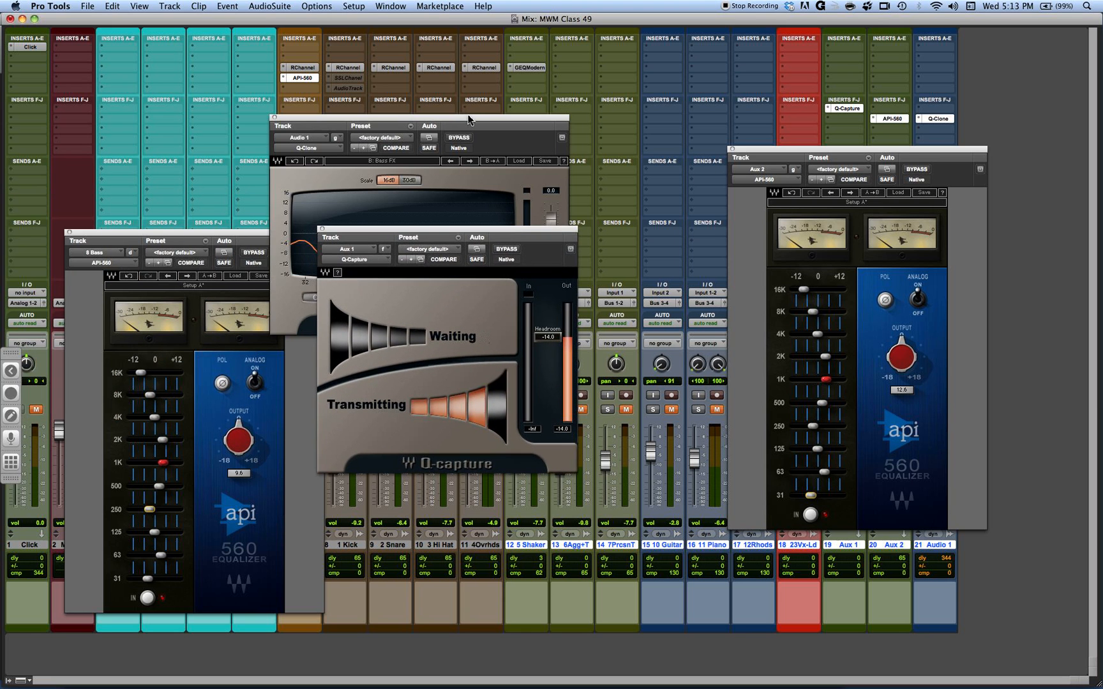
- Reset the Q-Clone on Audio 1 by loading the Q-Clone Full Reset preset, moving its window clear of the inserts
drag(469, 119, 782, 23)
click(730, 66)
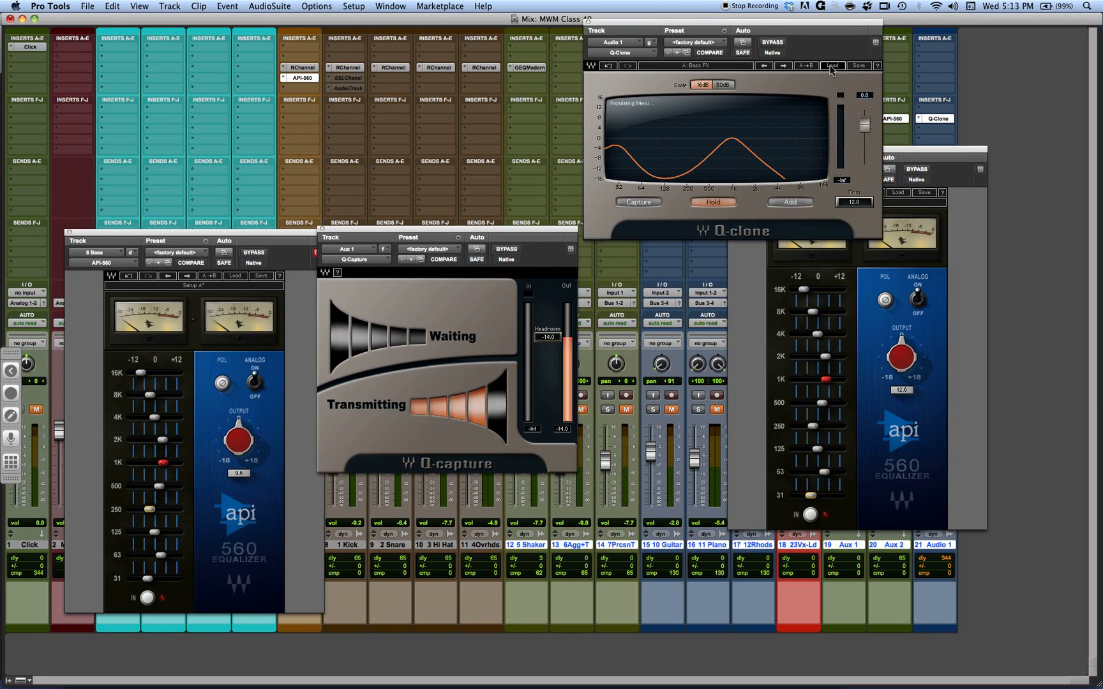
click(831, 67)
click(850, 104)
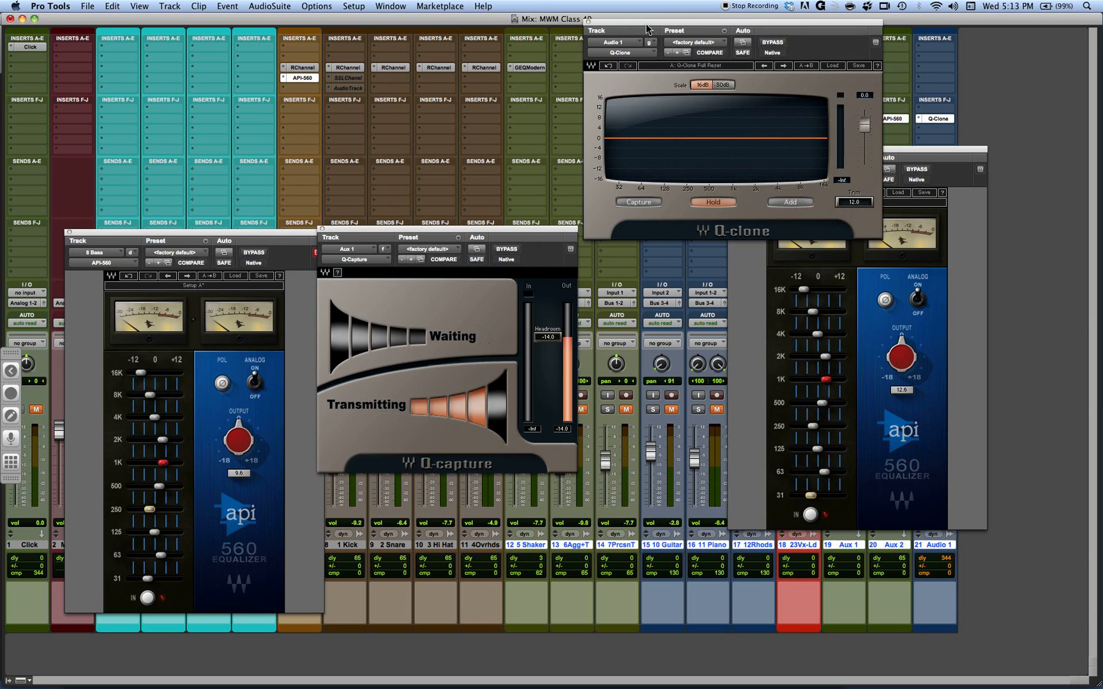
drag(646, 29, 522, 22)
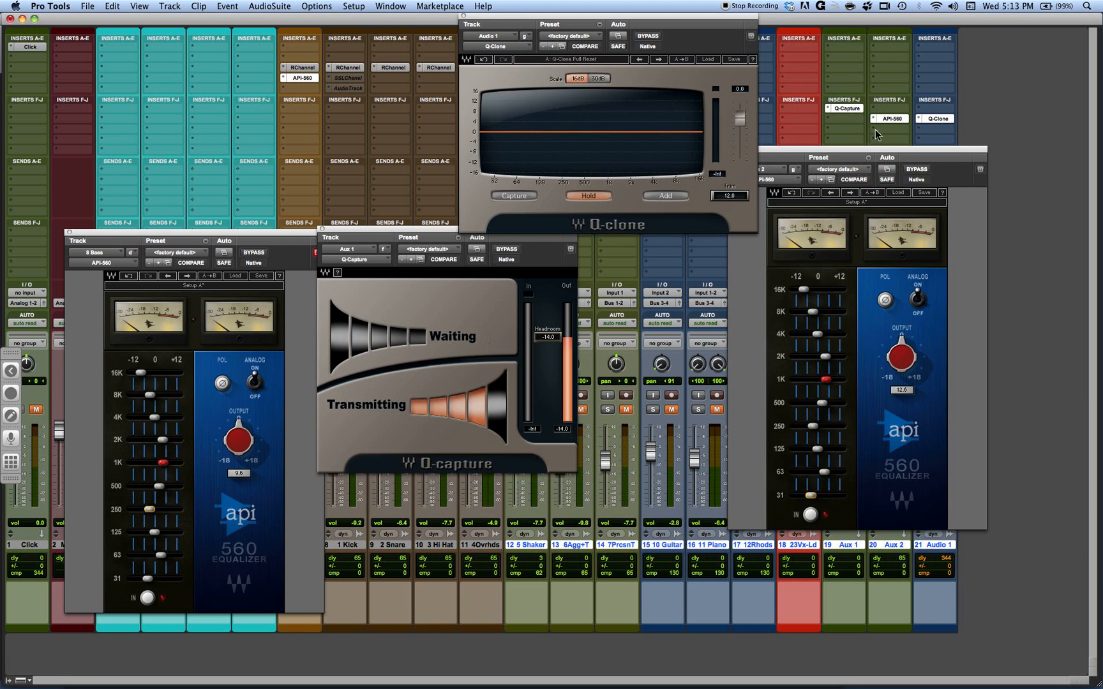
- Clear the view of the aux channels, toggle the mute on Aux 1 and capture the Aux 2 API-560 curve in Q-Clone
drag(862, 153, 1007, 187)
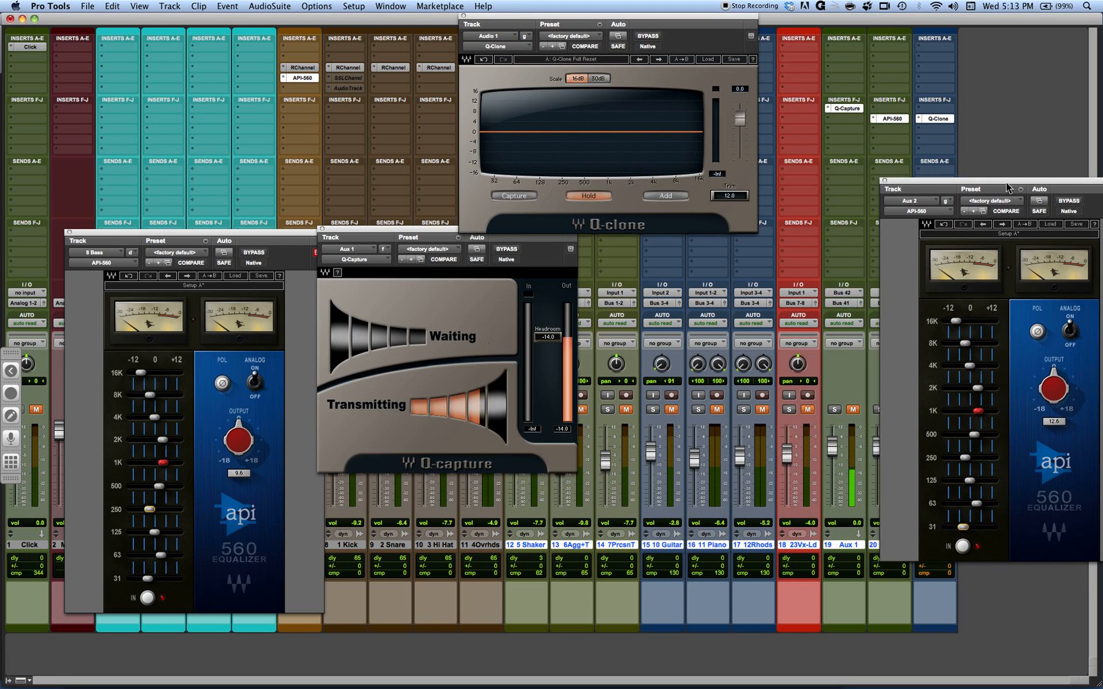
click(853, 410)
click(853, 410)
click(851, 410)
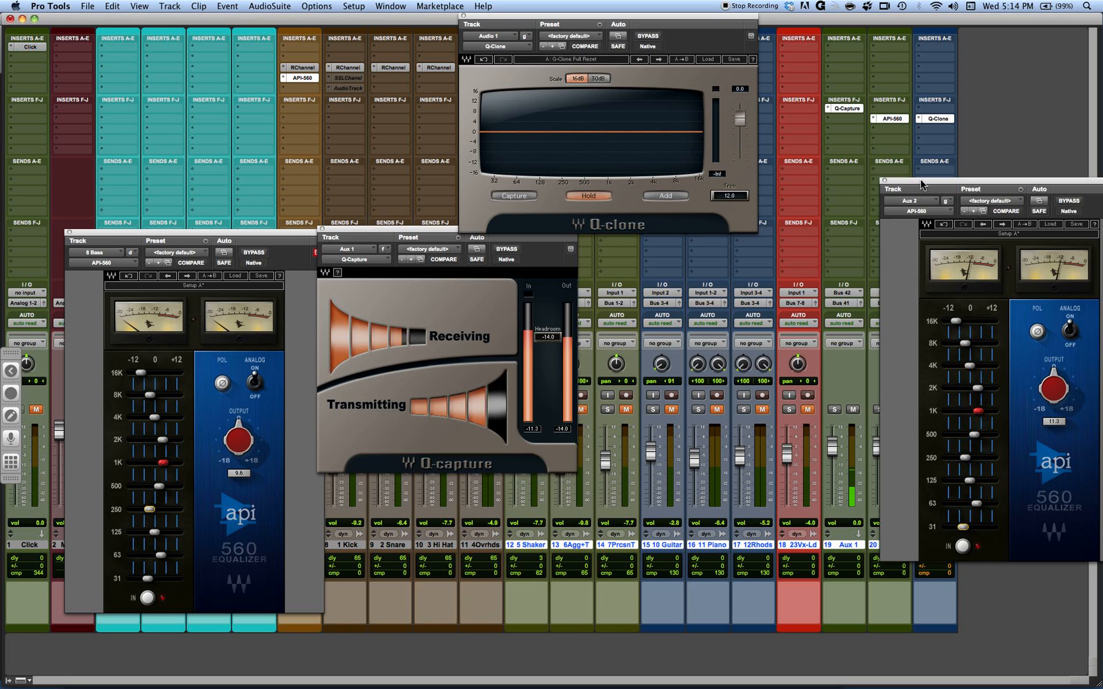
mouse_move(920, 182)
mouse_down()
mouse_move(970, 177)
mouse_move(960, 178)
mouse_up()
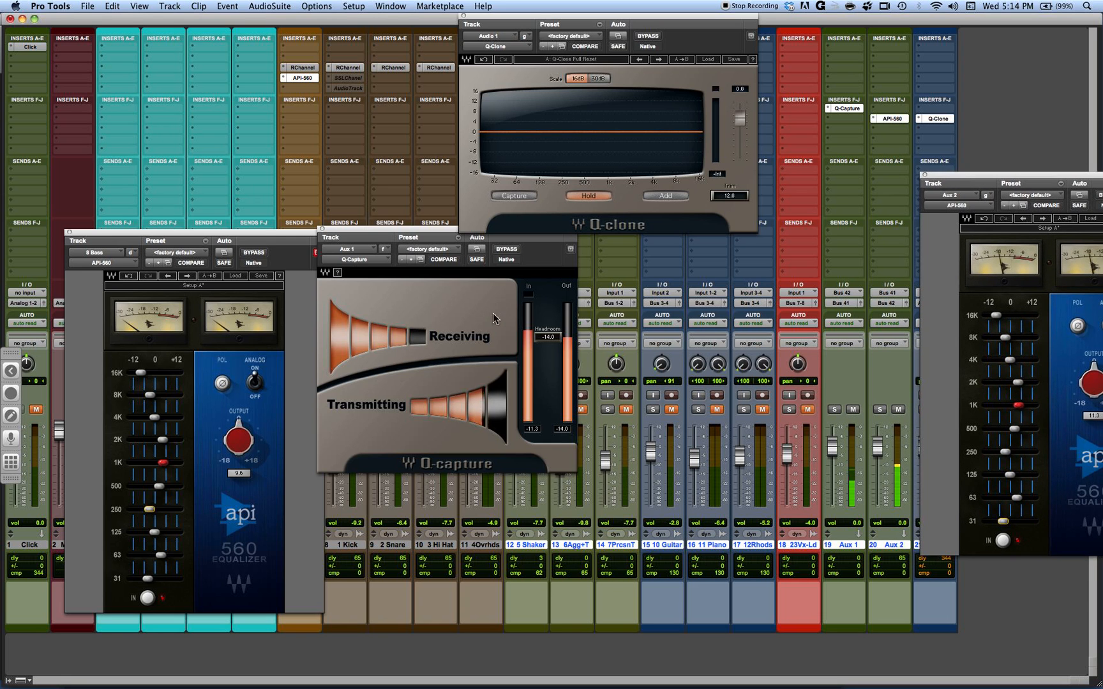
click(528, 195)
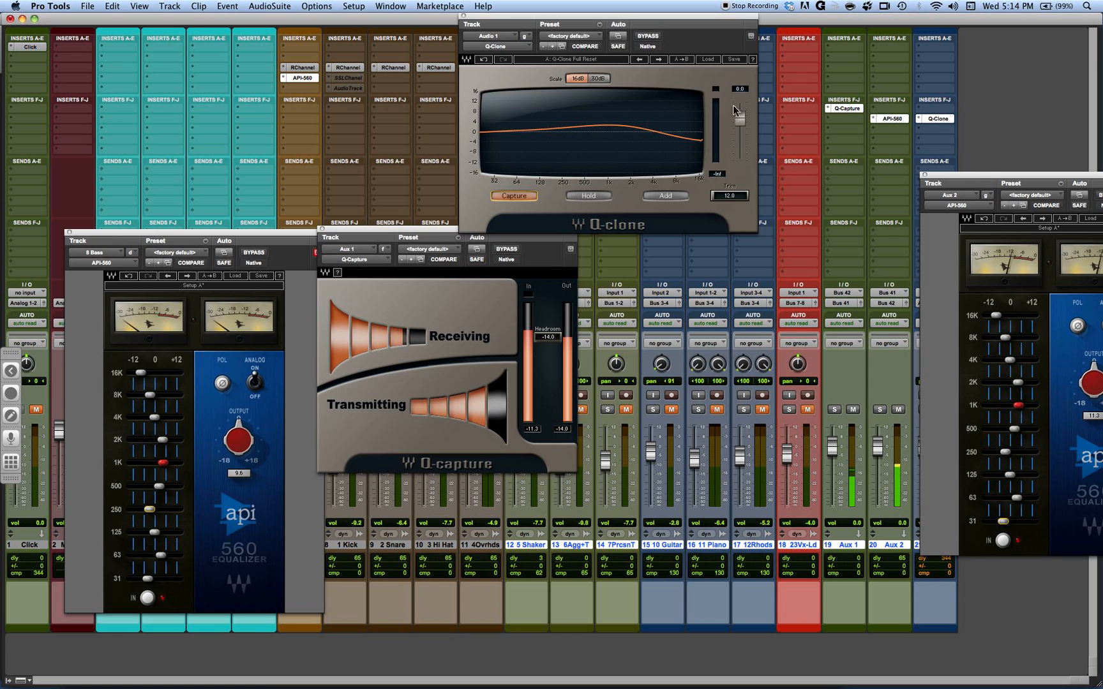
- Save the captured Q-Clone curve into the preset menu as "Bass EQ"
click(738, 60)
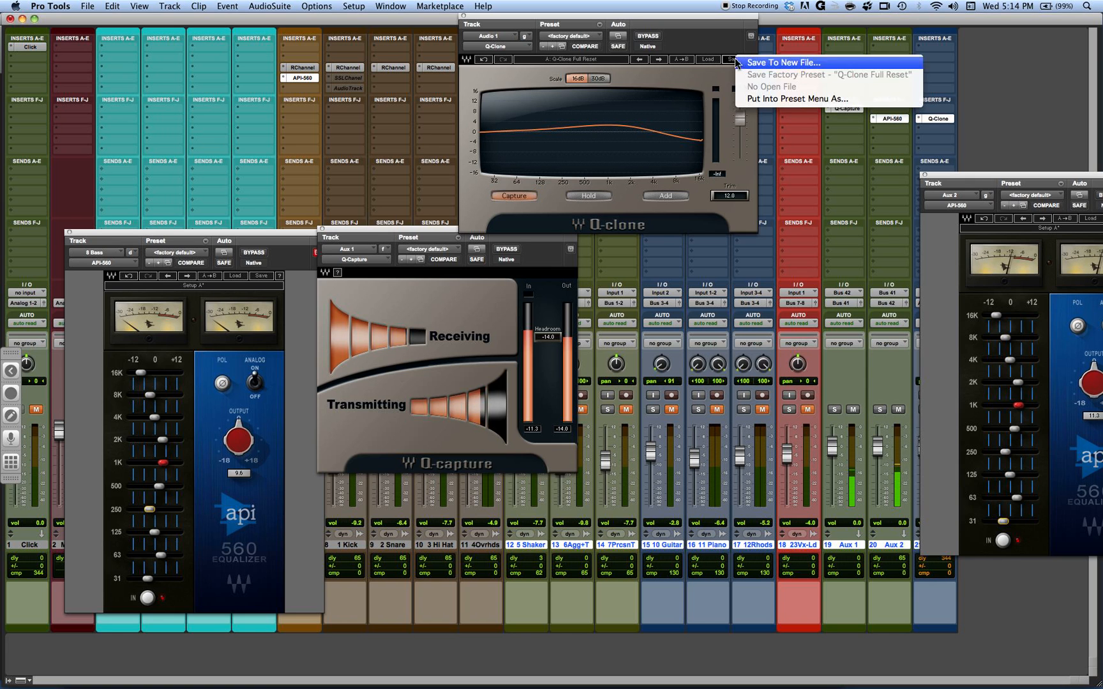
click(756, 100)
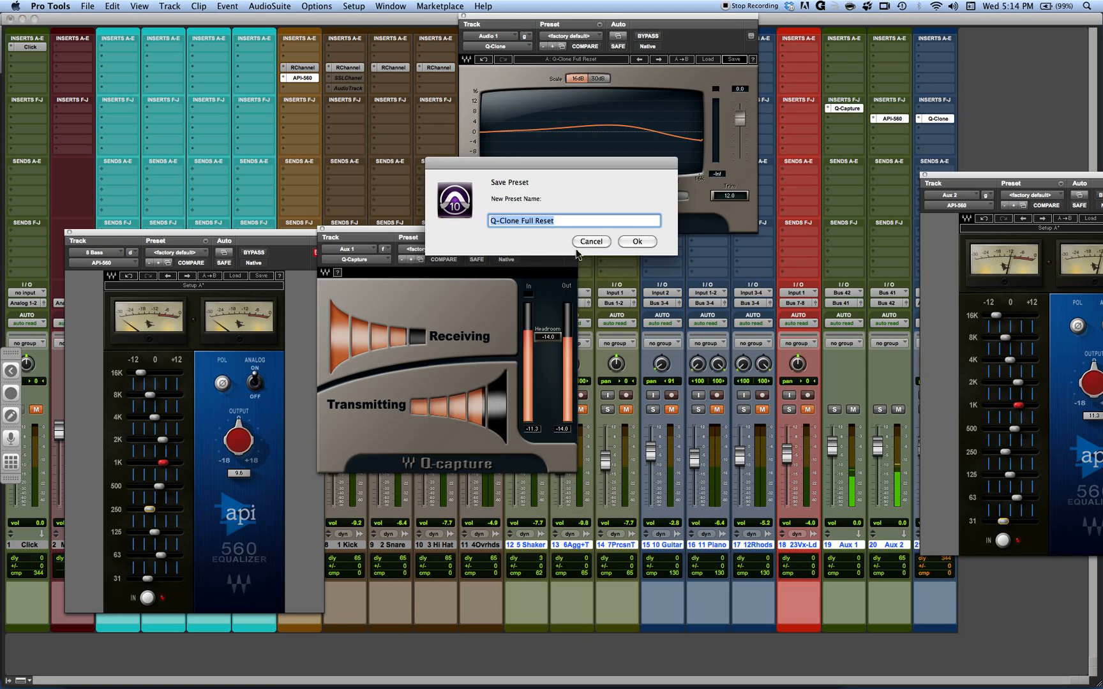
text(Bass EQ)
key(Return)
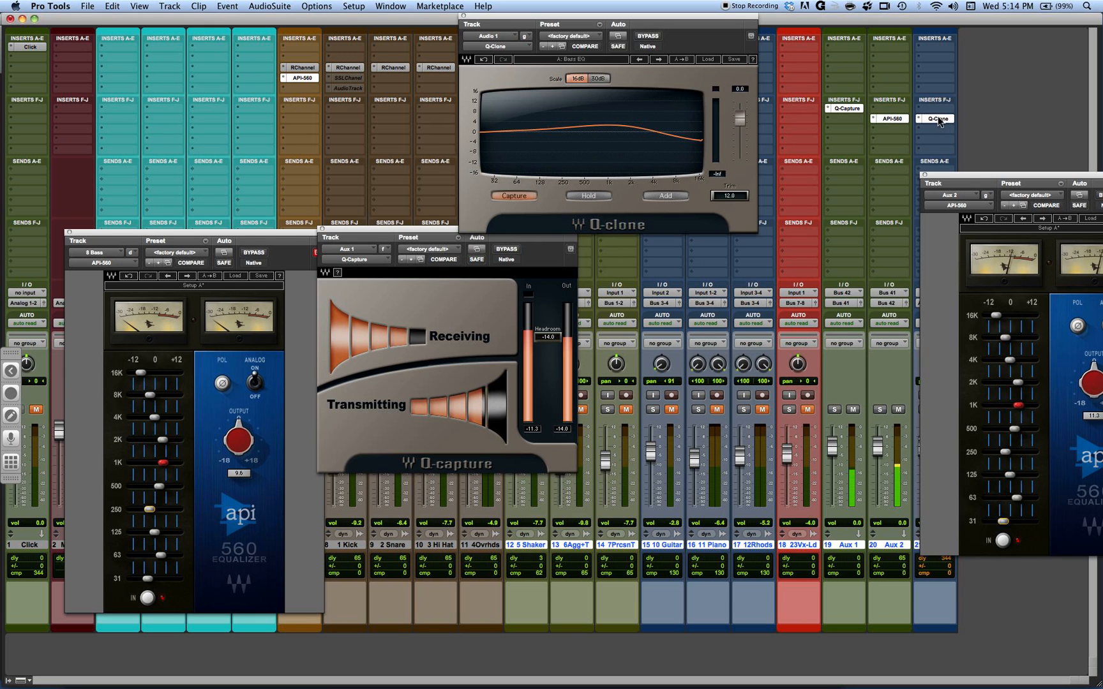
- Copy the Q-Clone from Audio 1 to the insert below the Bass track's API-560 and rearrange the plug-in windows around the Bass channel
drag(284, 85, 296, 89)
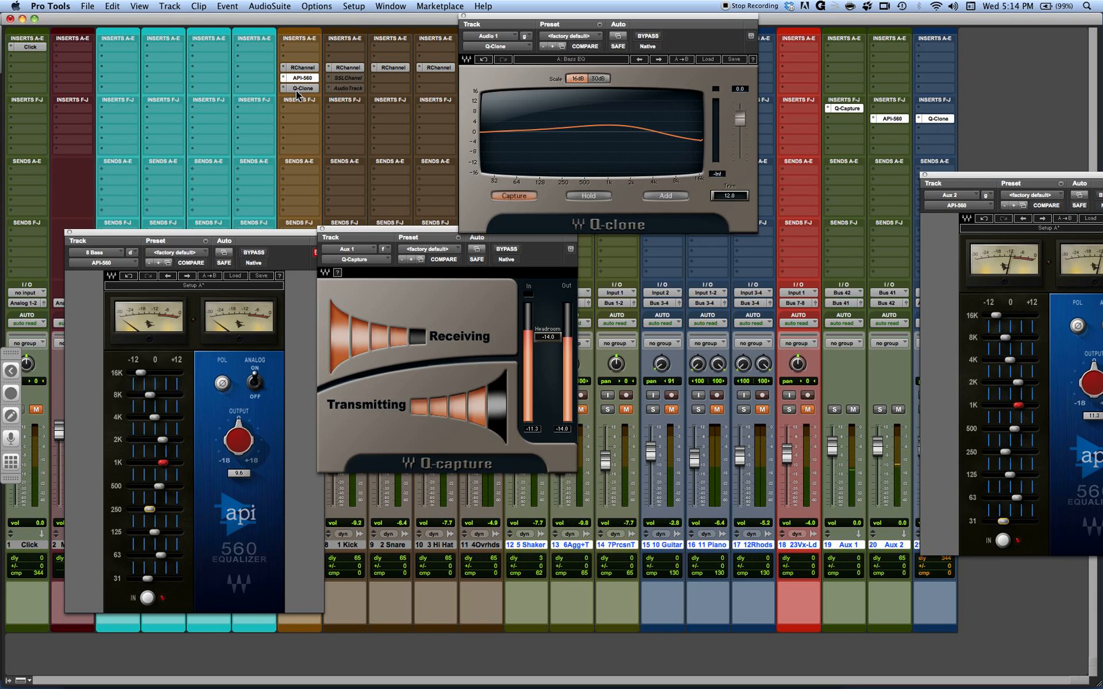
click(852, 409)
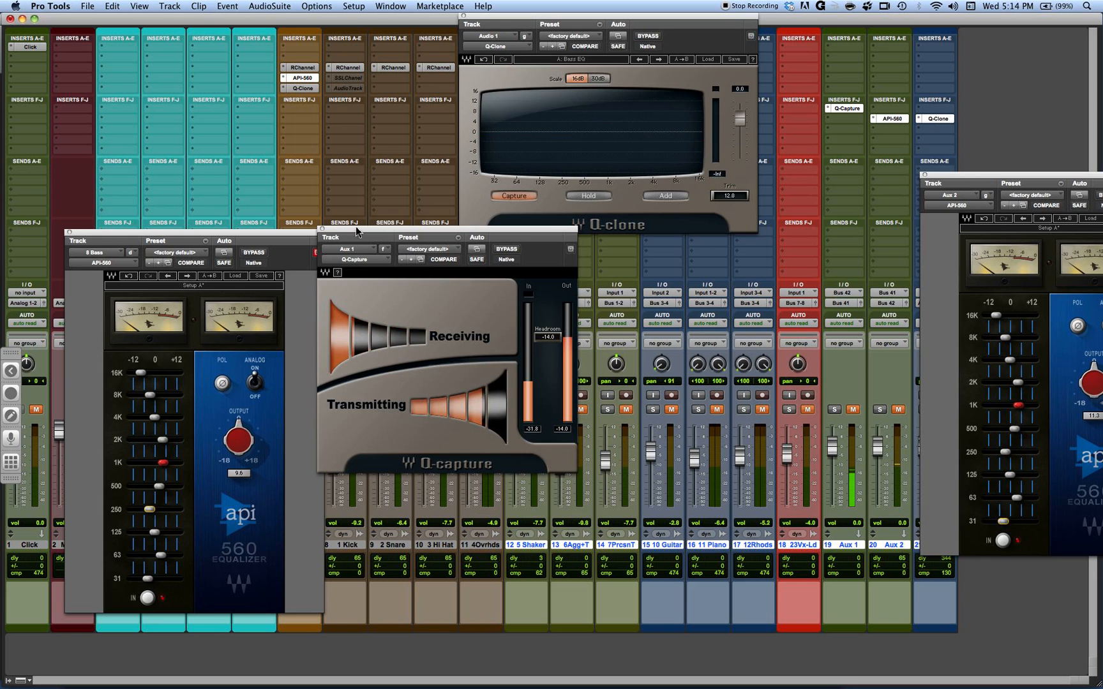
drag(336, 228, 700, 198)
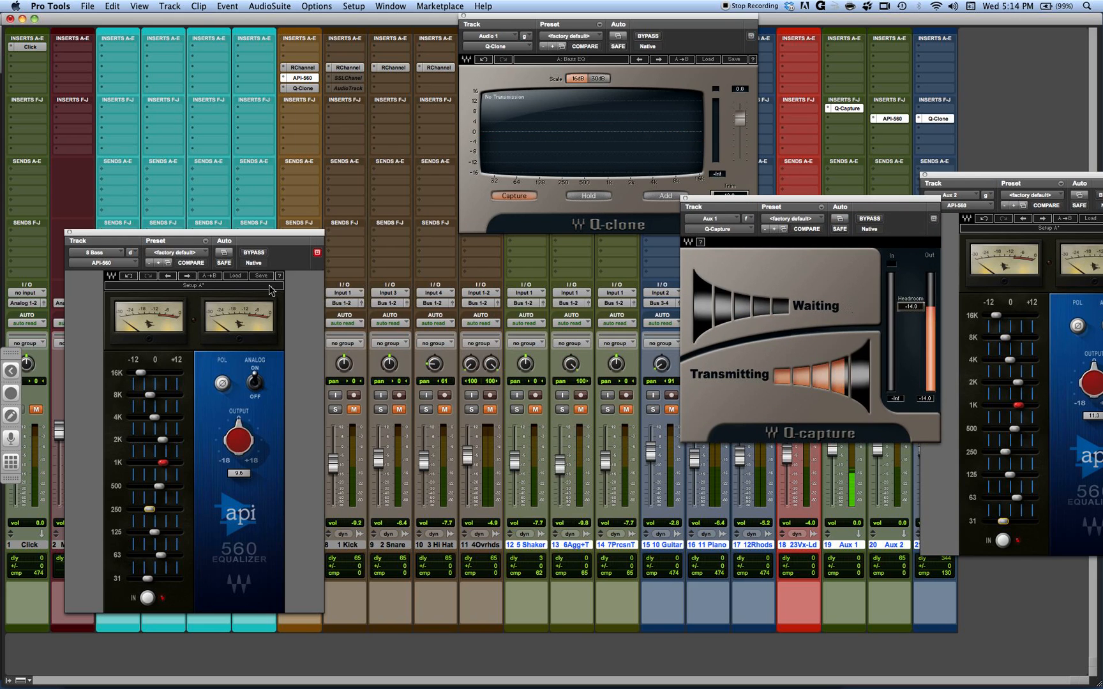
drag(238, 240, 165, 204)
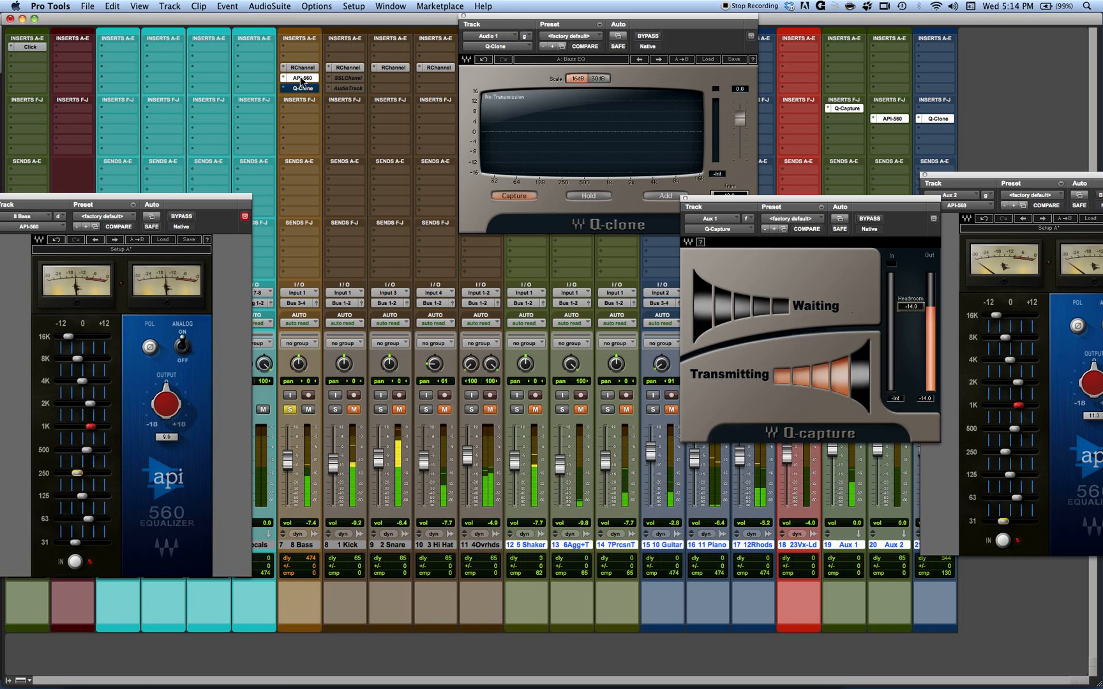
- Compare the Bass track's API-560 and Q-Clone by alternating their bypasses, leaving the API-560 bypassed and Q-Clone active
click(181, 216)
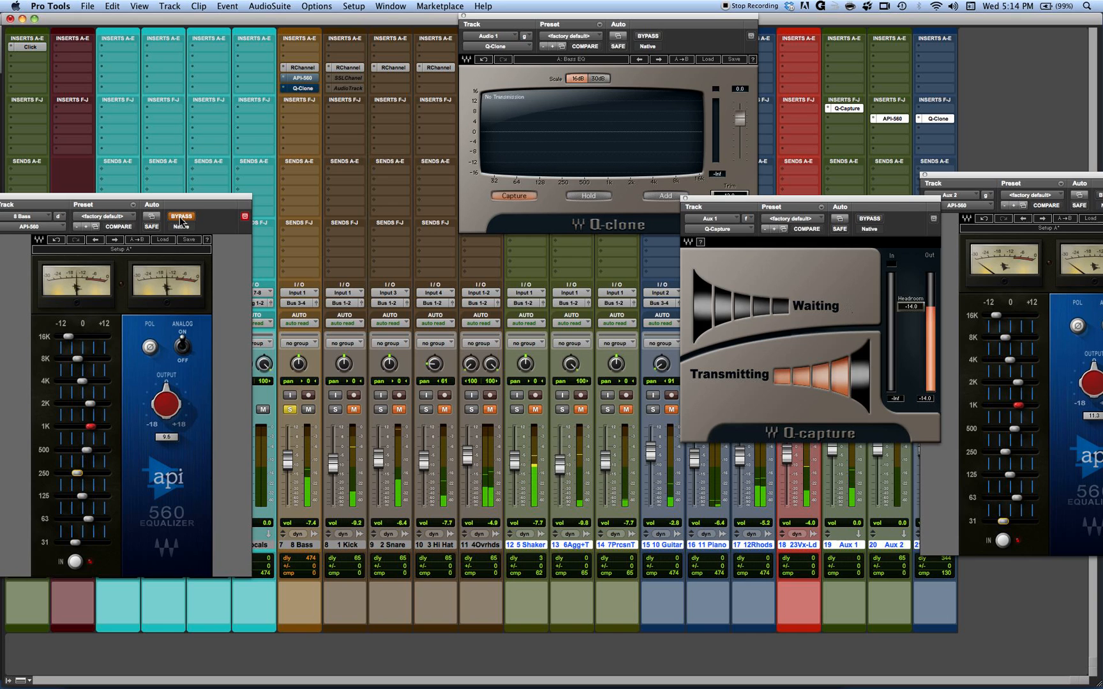
click(180, 216)
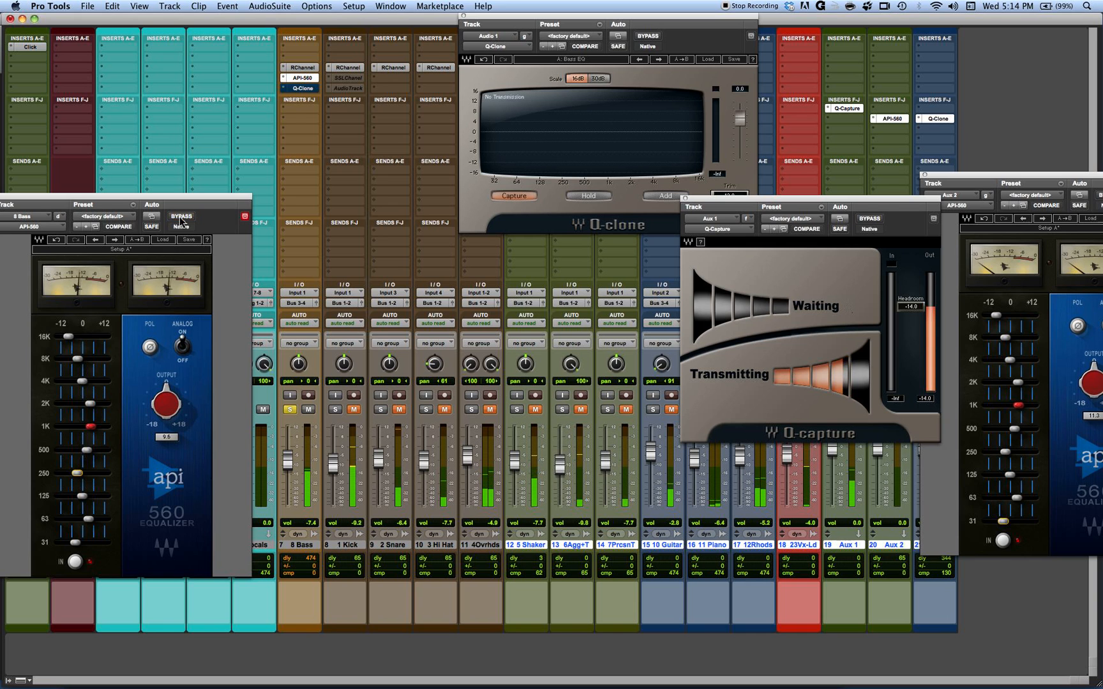
super+click(304, 78)
super+click(304, 89)
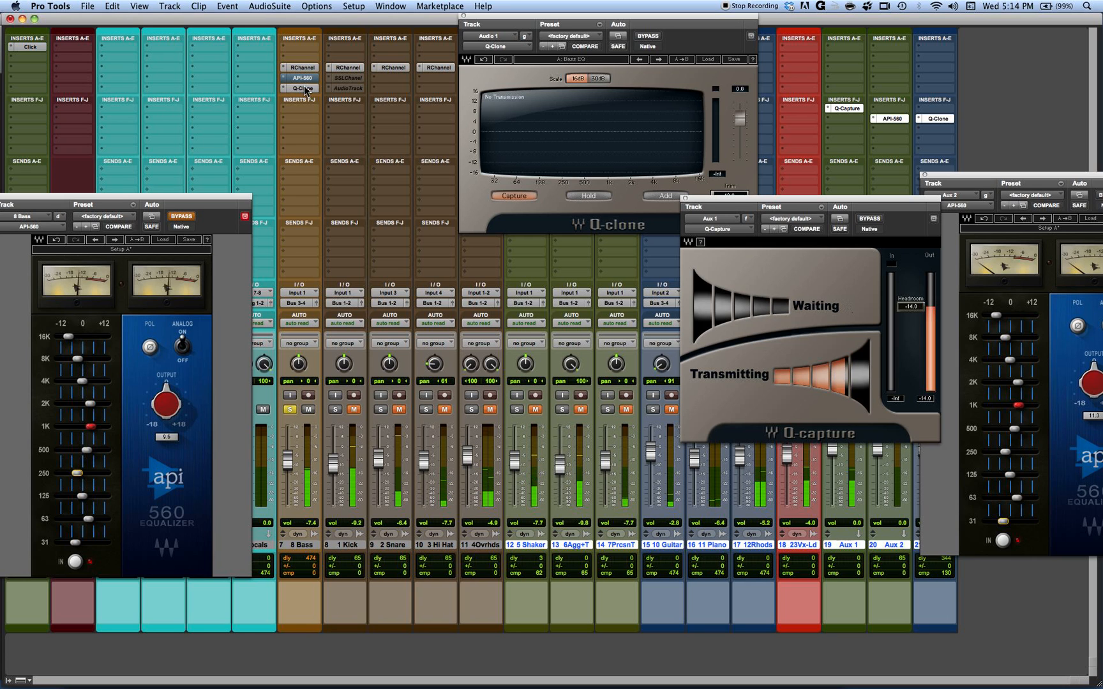
super+click(299, 78)
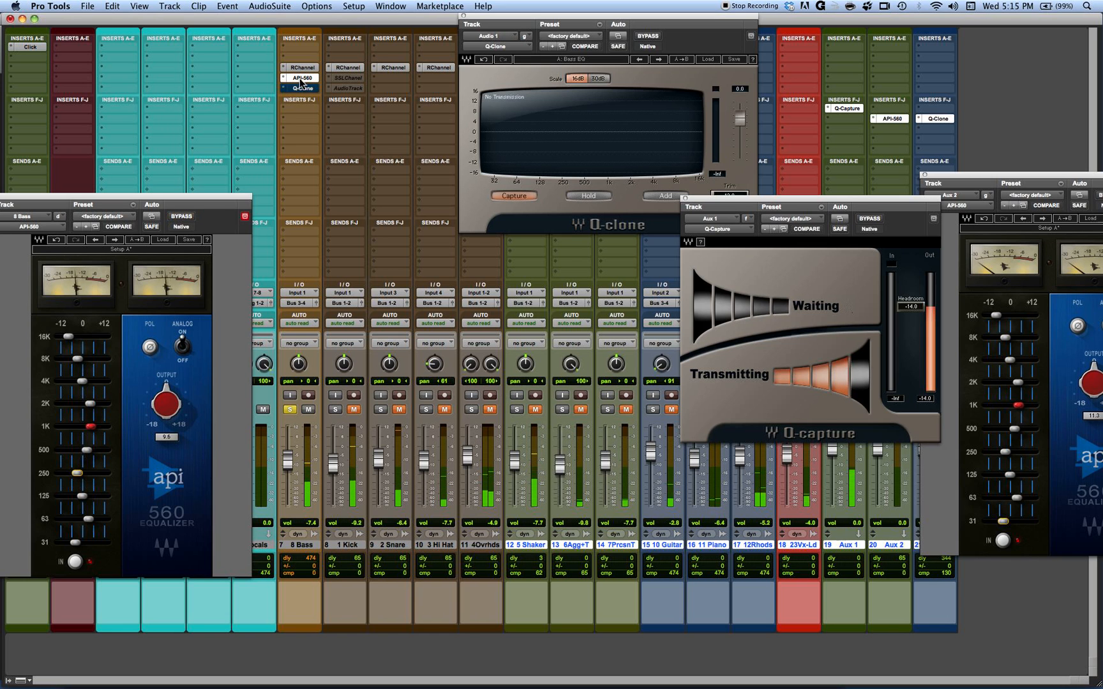
super+click(299, 78)
super+click(302, 90)
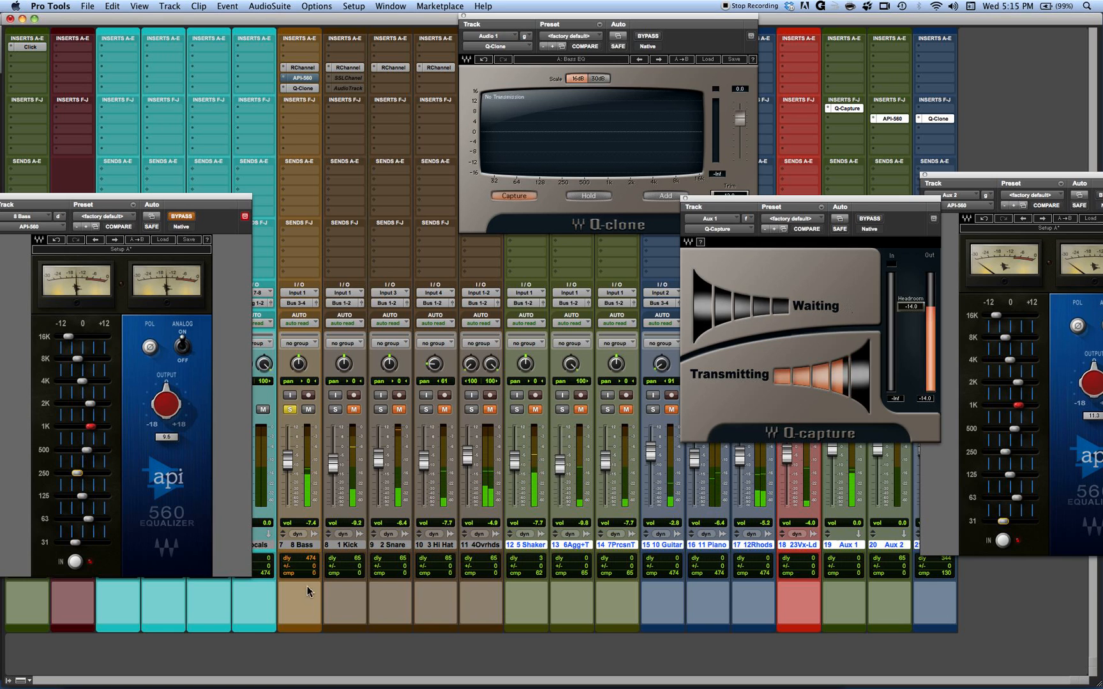
- Duplicate the Bass track once with its playlists, automation, inserts, sends and group assignments, placing the copy after the original
click(300, 545)
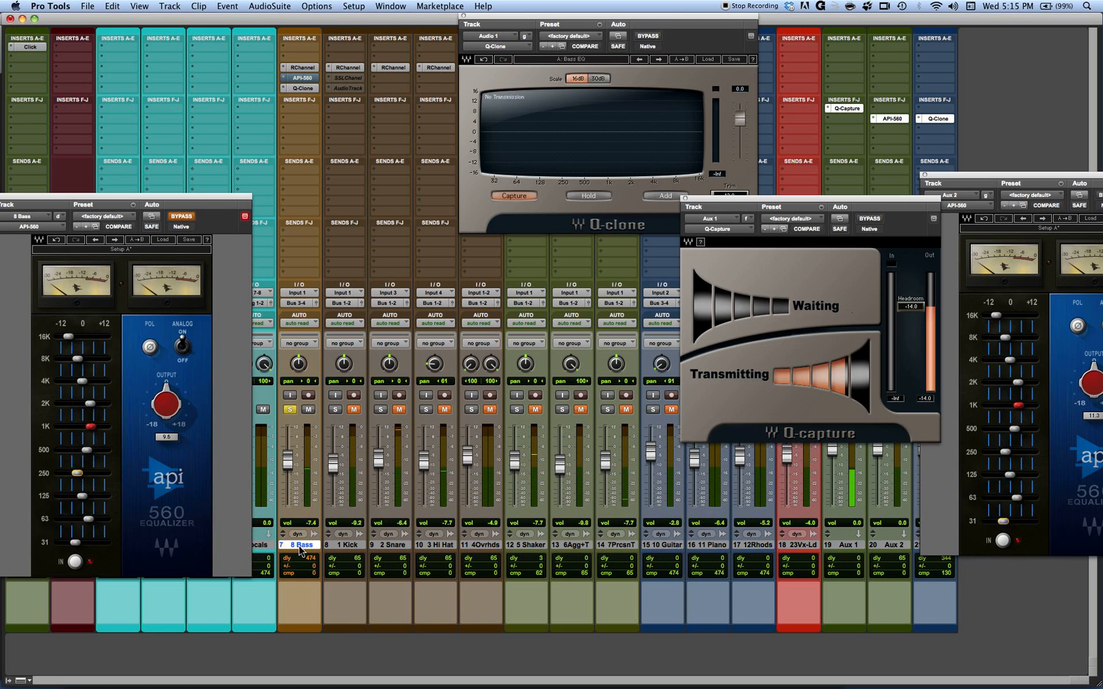
right_click(299, 547)
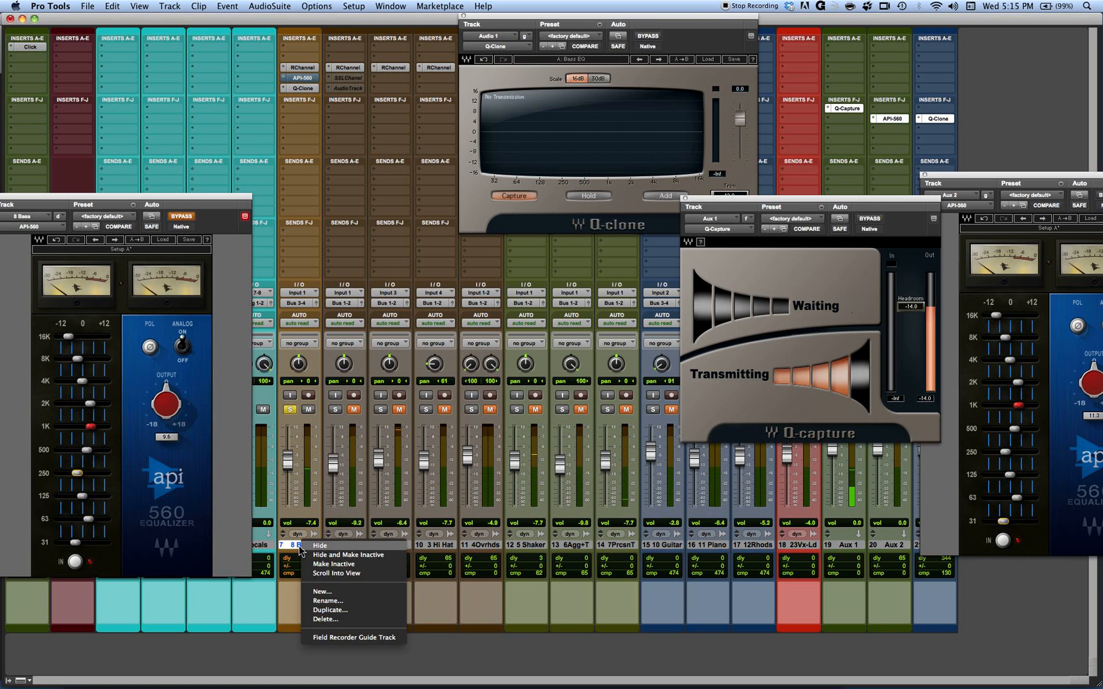
click(328, 610)
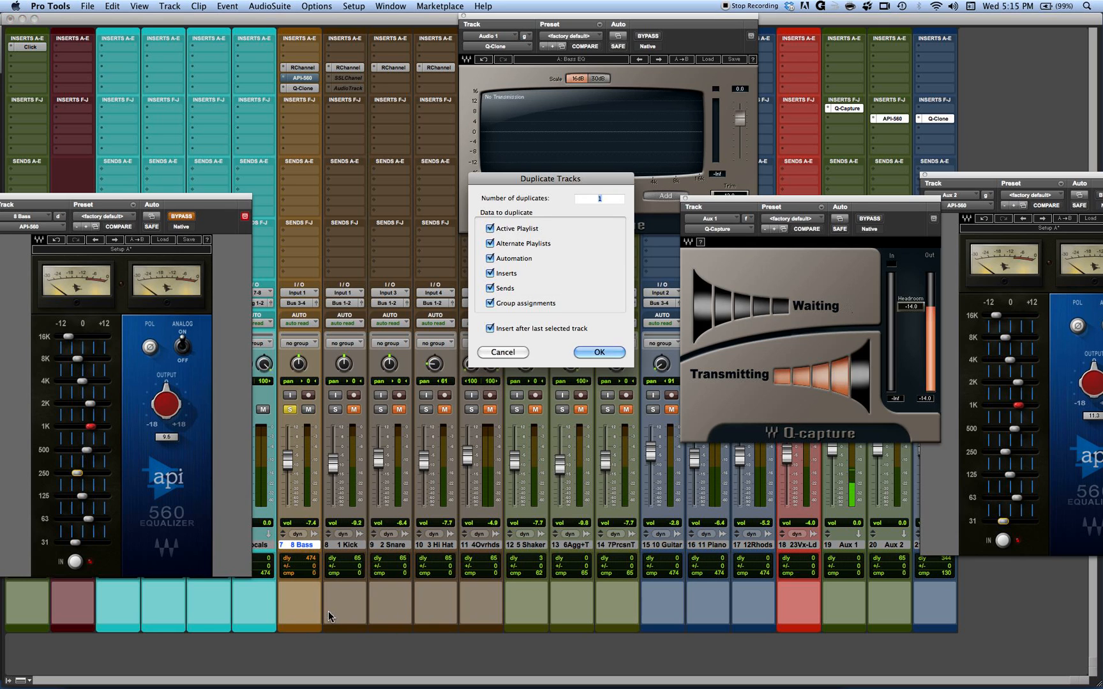
click(600, 353)
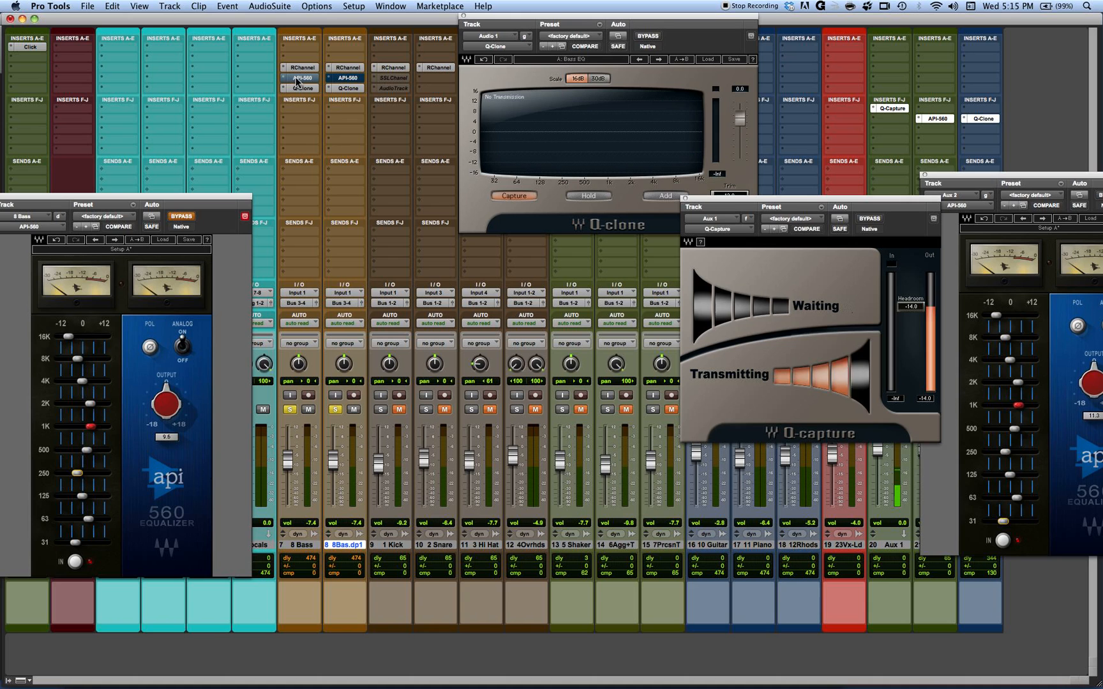
- On the original Bass track, enable the API-560 and bypass the Q-Clone, briefly making the Q-Clone inactive and active again
super+click(296, 81)
super+click(297, 89)
ctrl+super+click(300, 89)
ctrl+super+click(355, 78)
ctrl+super+click(350, 80)
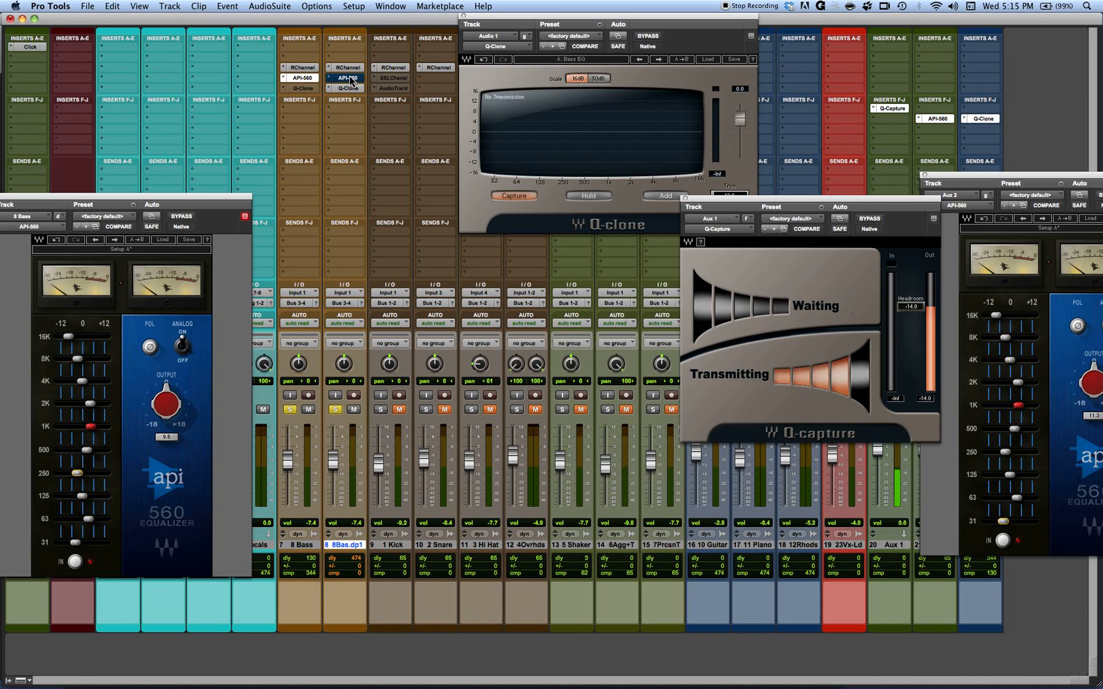
ctrl+super+click(307, 90)
- Open the RChannel on the duplicate Bass track and toggle its polarity inversion to test for cancellation, leaving it inverted
click(349, 69)
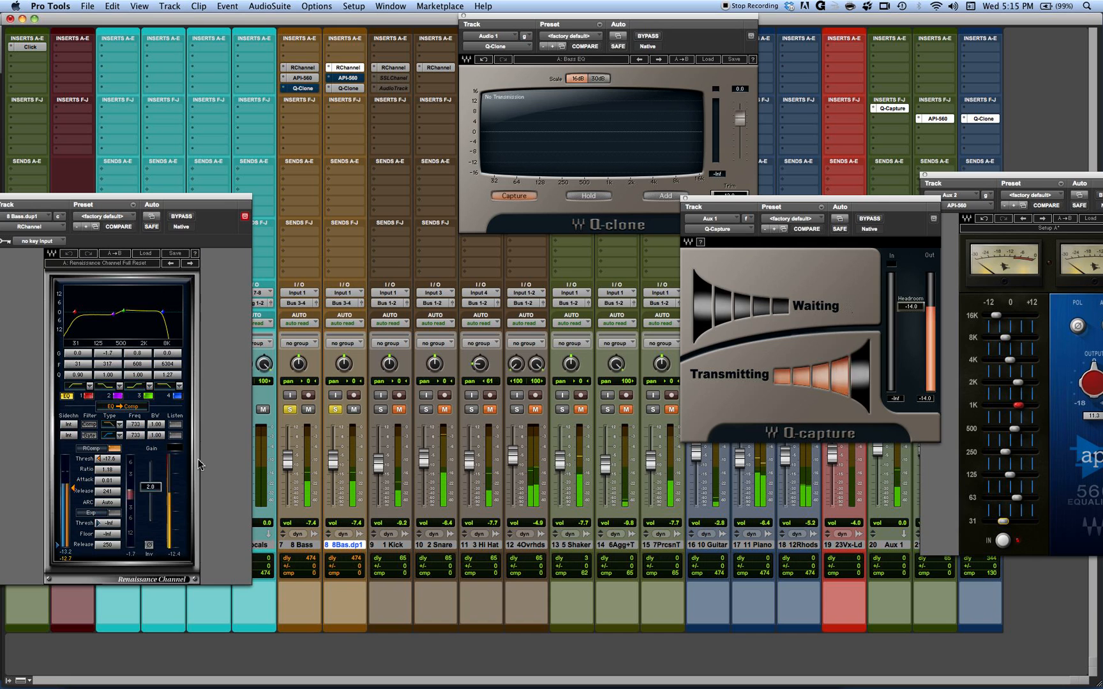
click(149, 546)
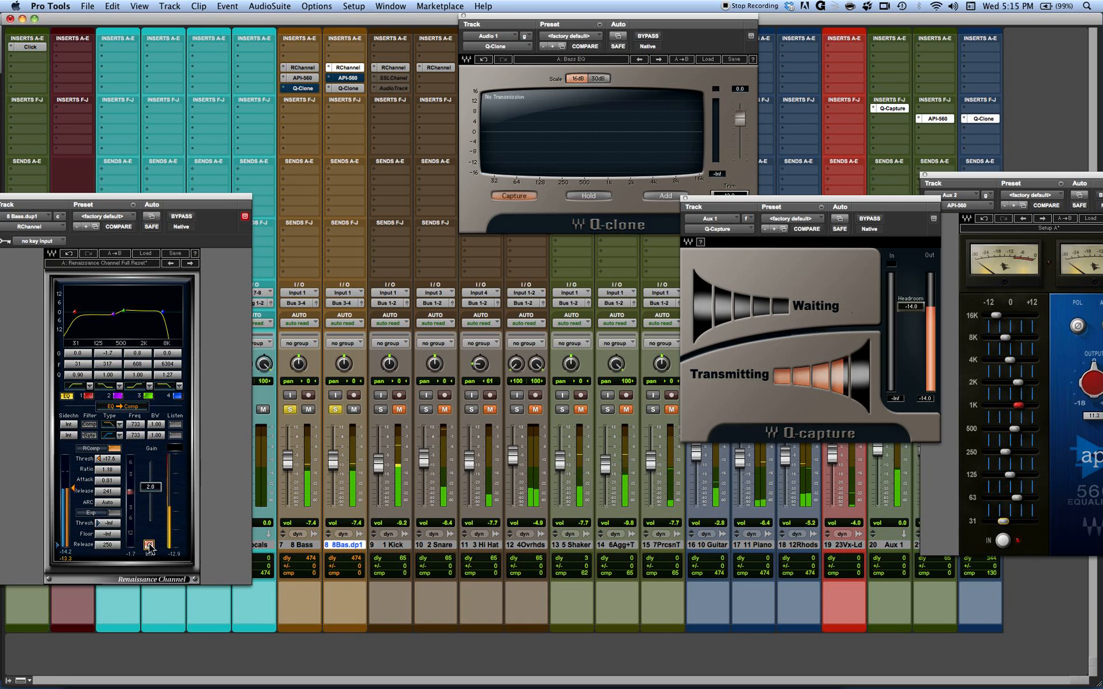
click(150, 547)
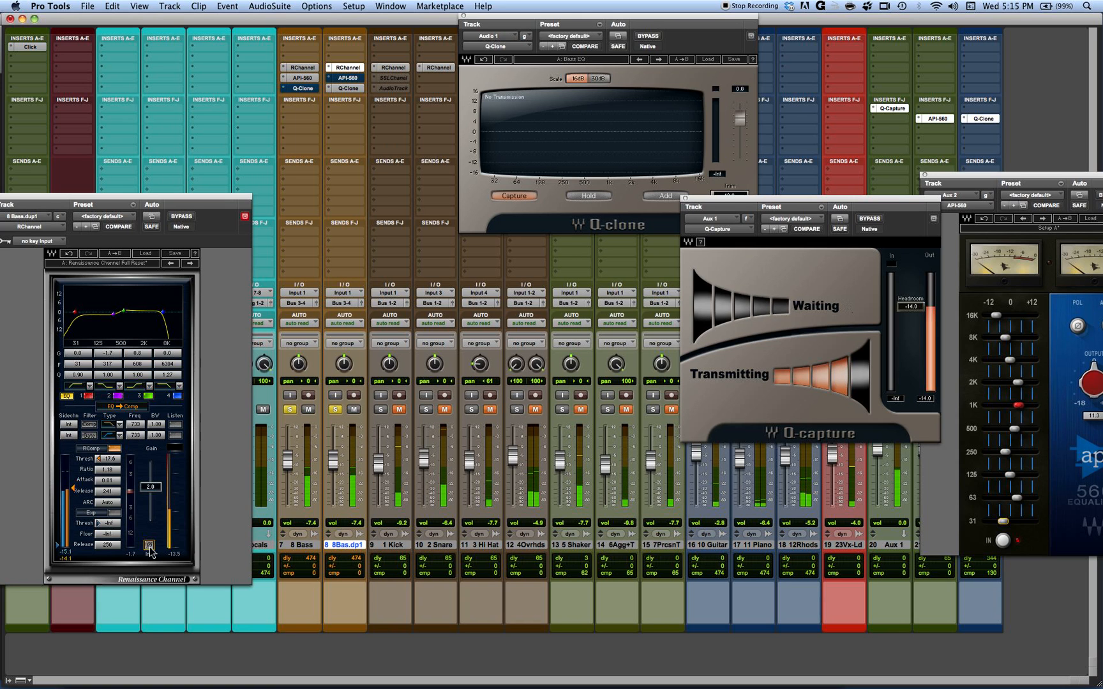
click(149, 545)
- Toggle the Q-Clone and API-560 bypasses on the two Bass tracks to compare cancellation, and switch the RChannel's polarity inversion off
click(344, 88)
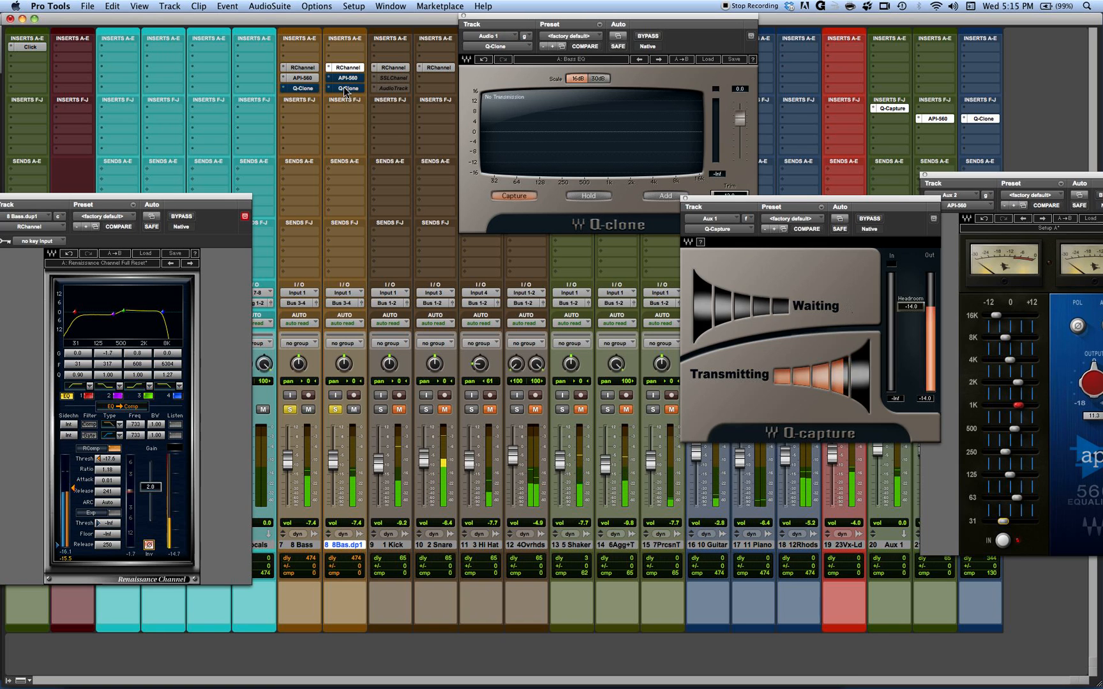
click(302, 78)
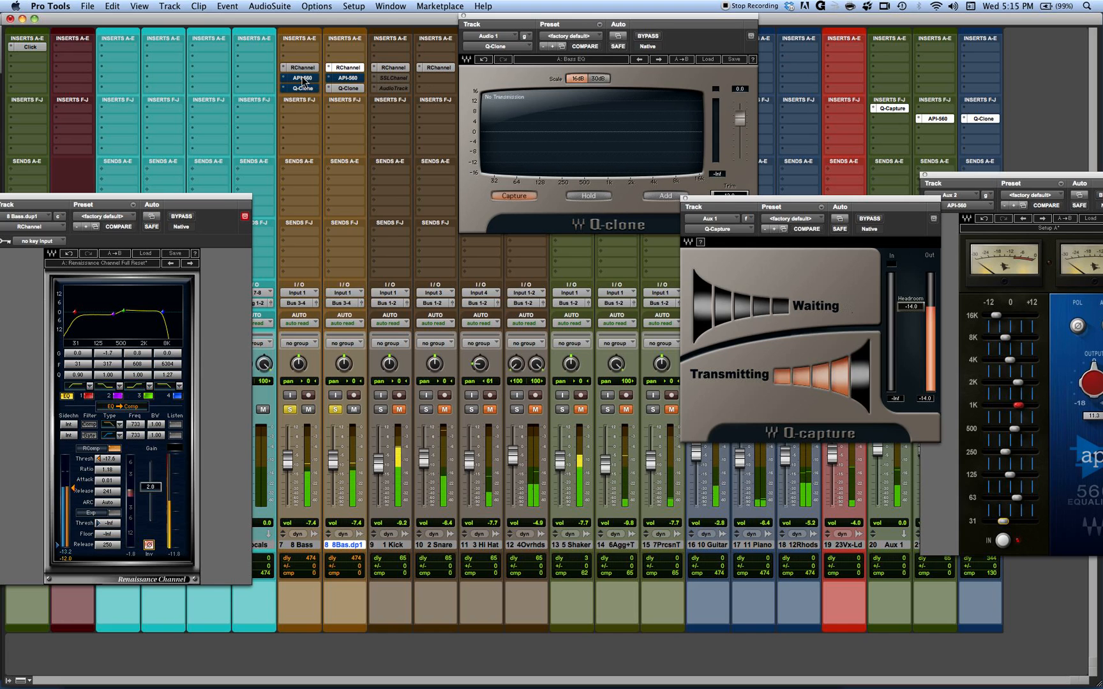
click(339, 79)
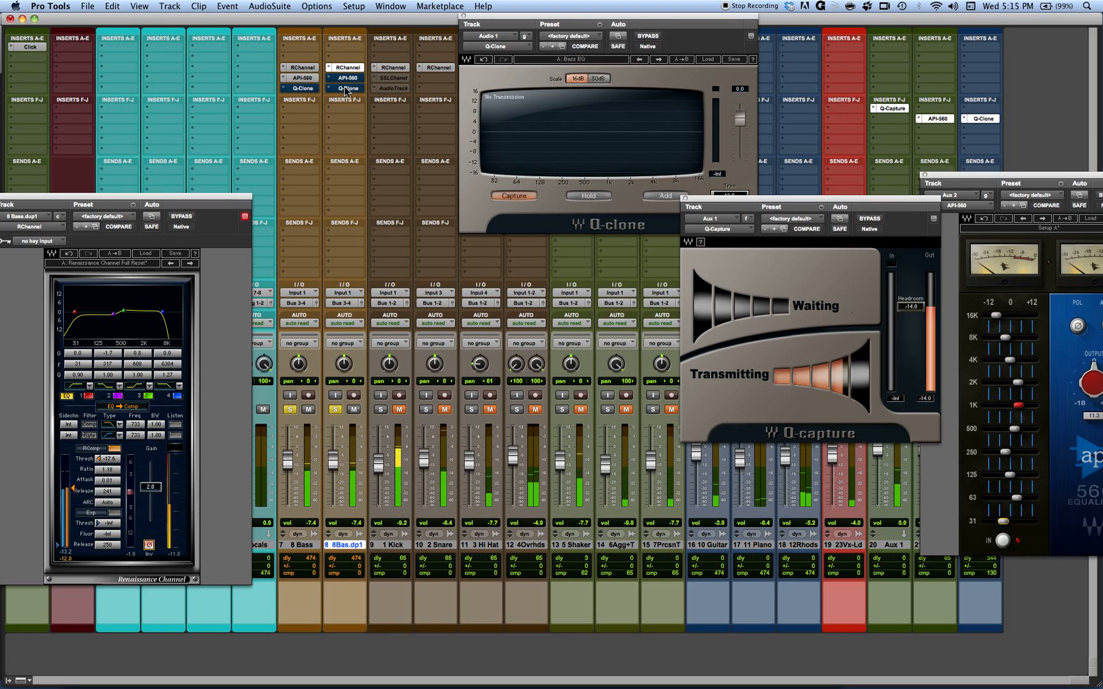
click(150, 544)
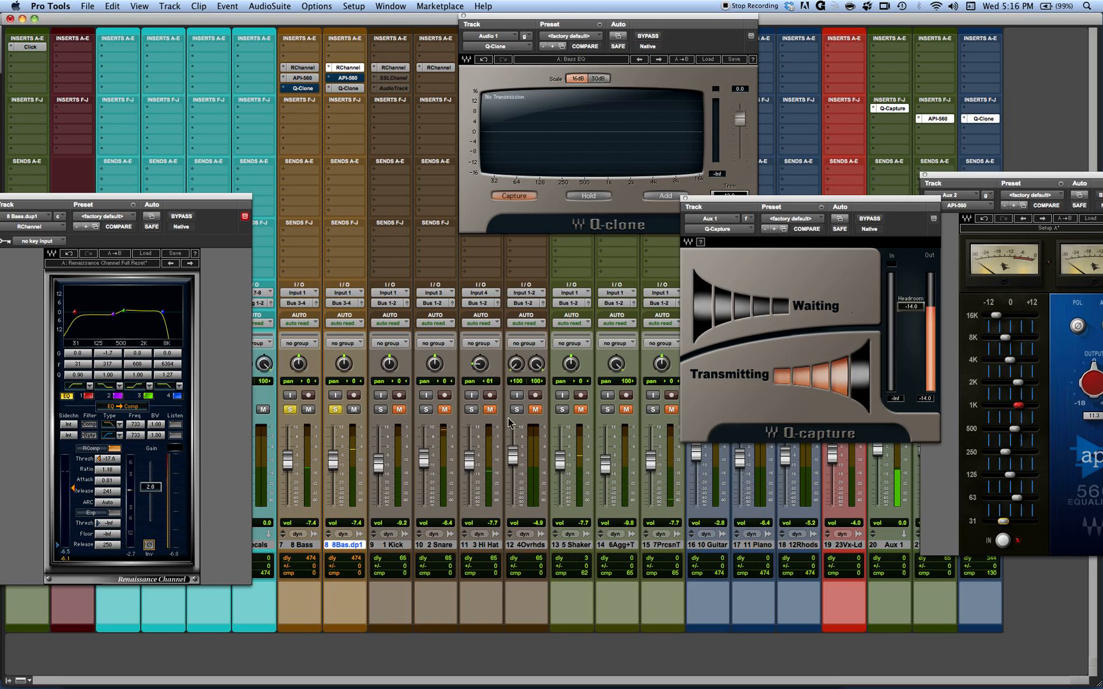
- Arrange the Q-Capture, Q-Clone and Aux 2 API-560 windows side by side, and switch to Microsoft PowerPoint
drag(861, 197, 396, 266)
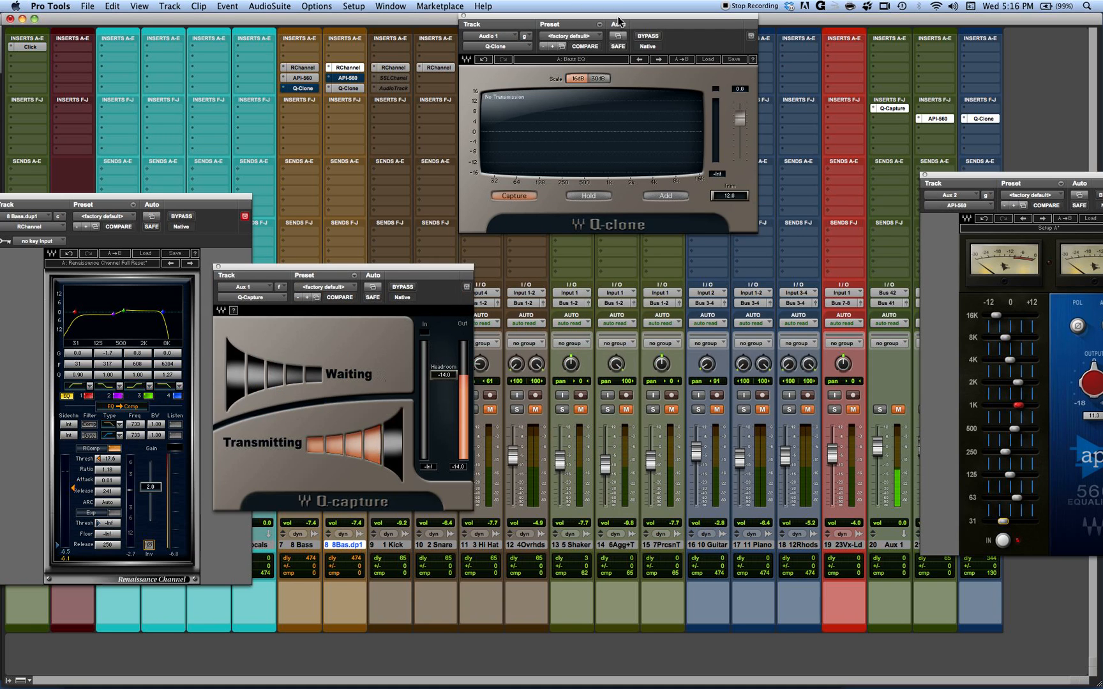
drag(617, 19, 652, 182)
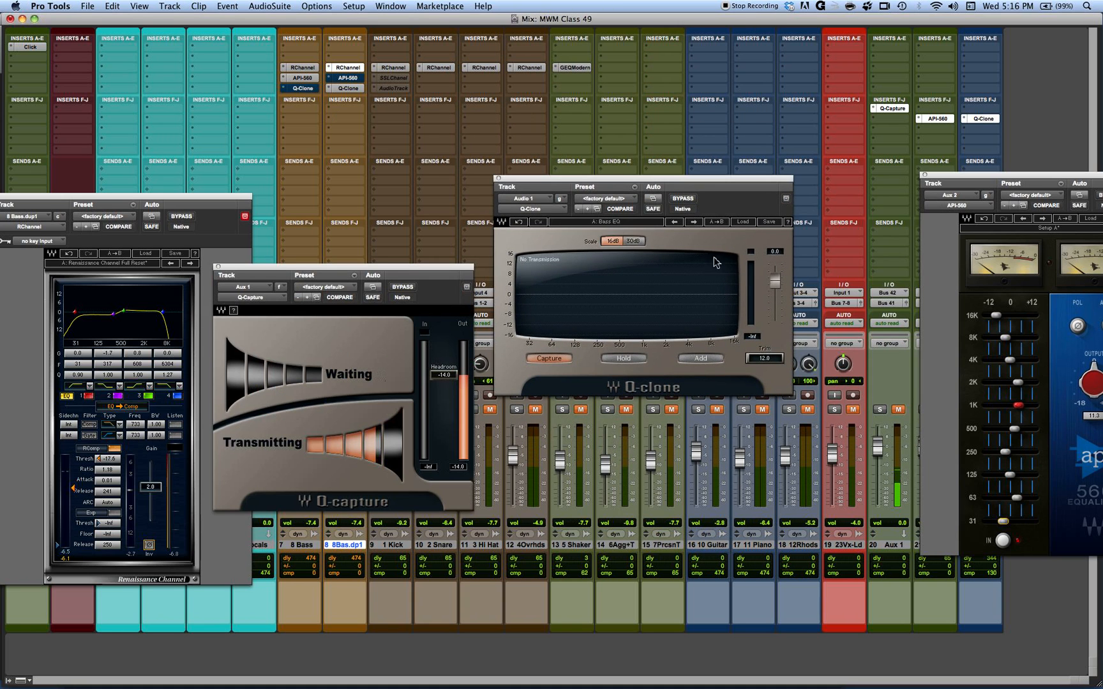
drag(980, 177, 885, 164)
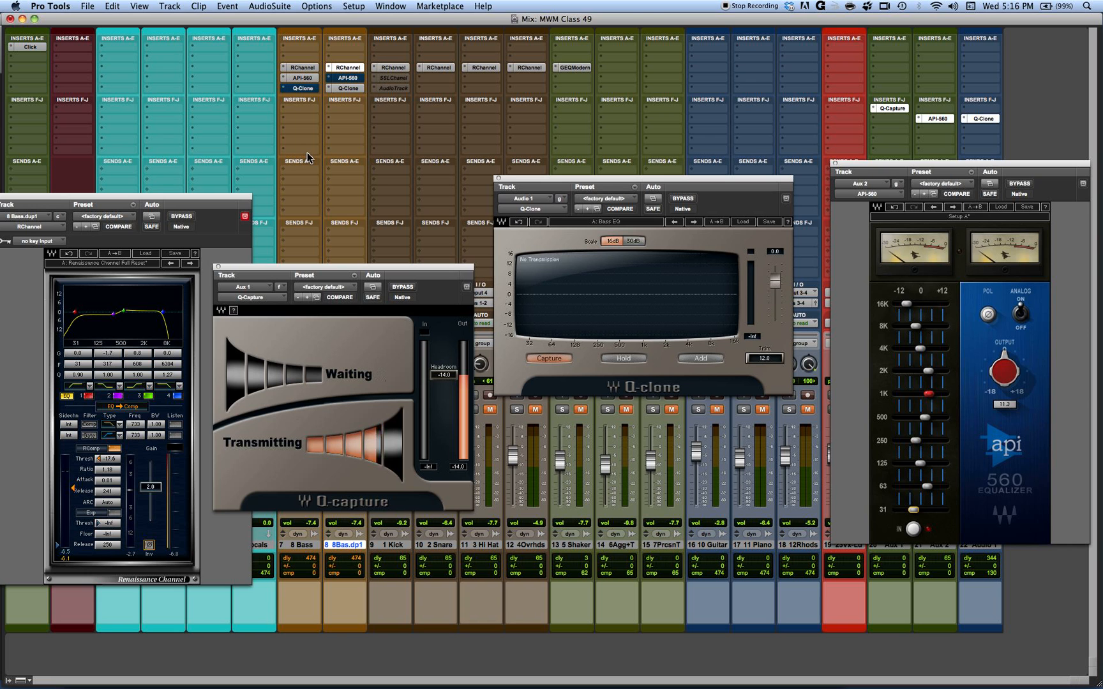
drag(402, 268, 416, 248)
key(super+Tab)
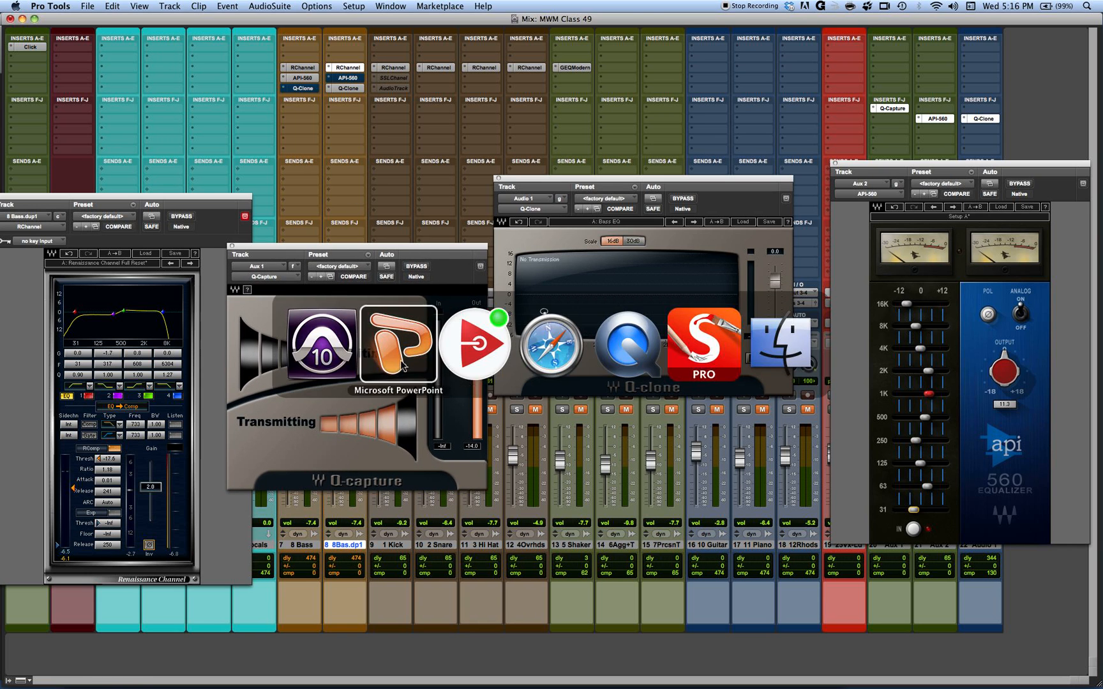